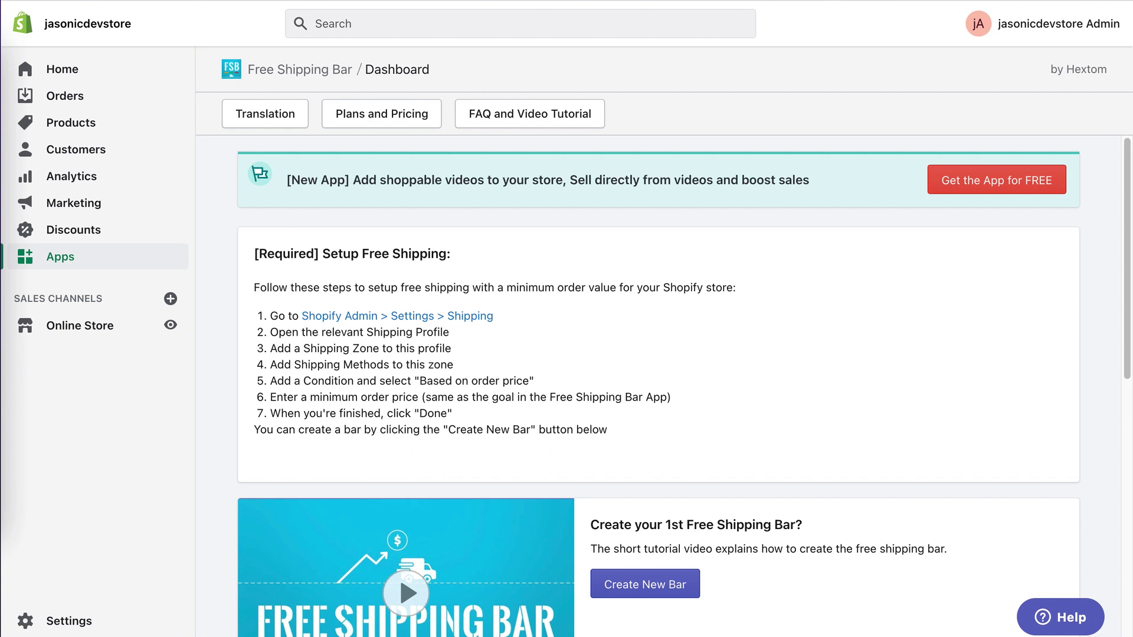
# Create a new free shipping bar and change its goal from 100 to 50.
pyautogui.scroll(-3, 624, 400)
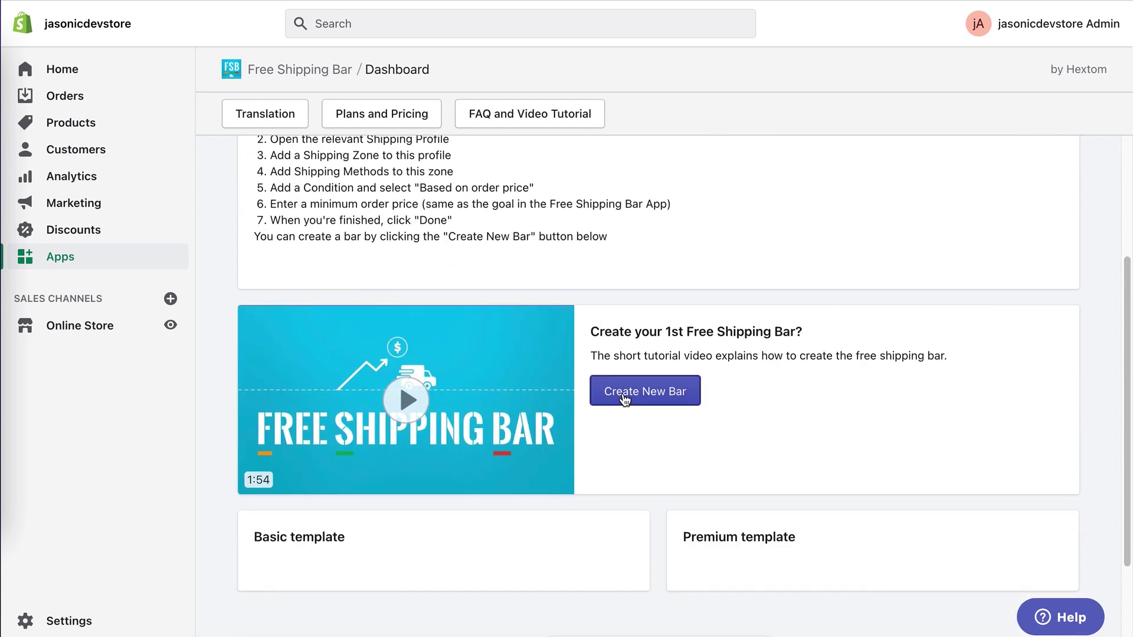
pyautogui.click(624, 399)
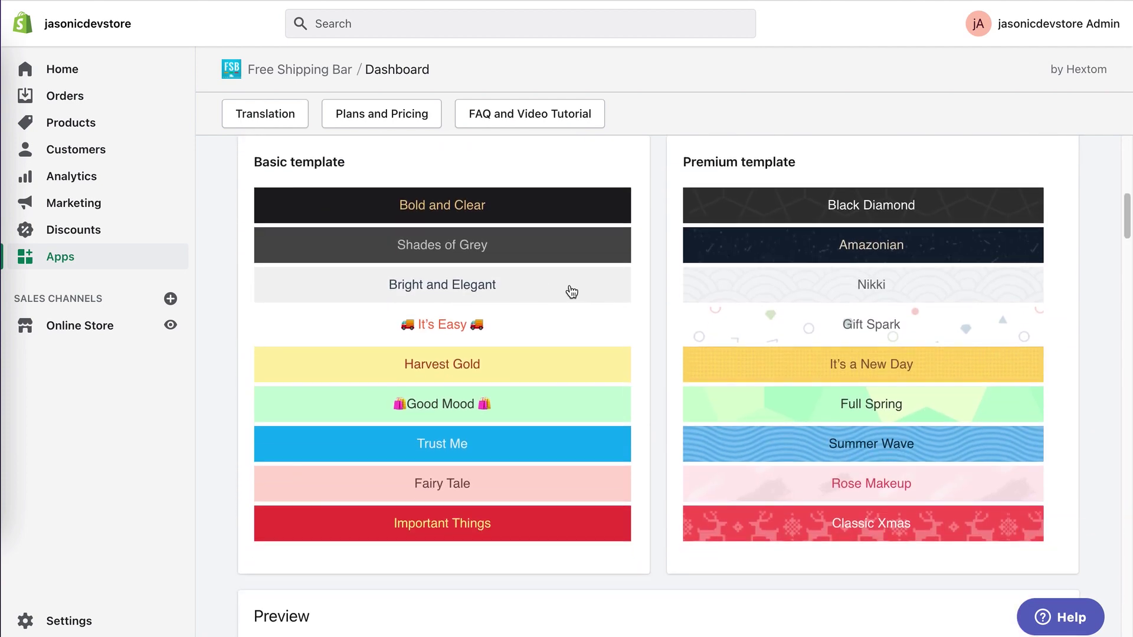
pyautogui.scroll(-10, 570, 288)
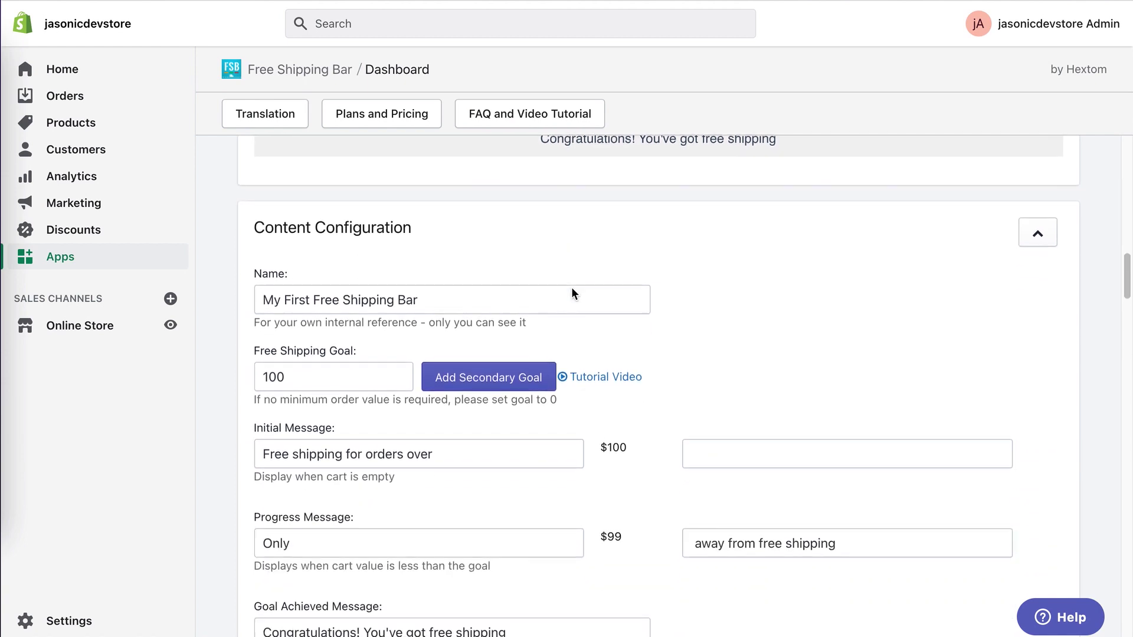
pyautogui.moveTo(296, 374); pyautogui.dragTo(234, 376)
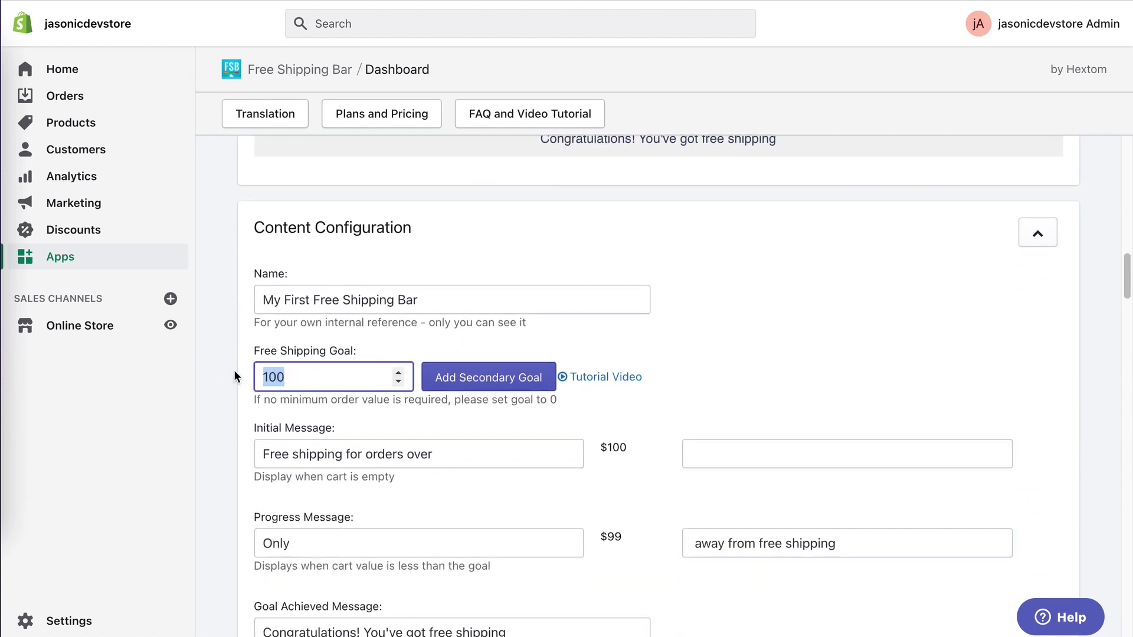
pyautogui.write('50')
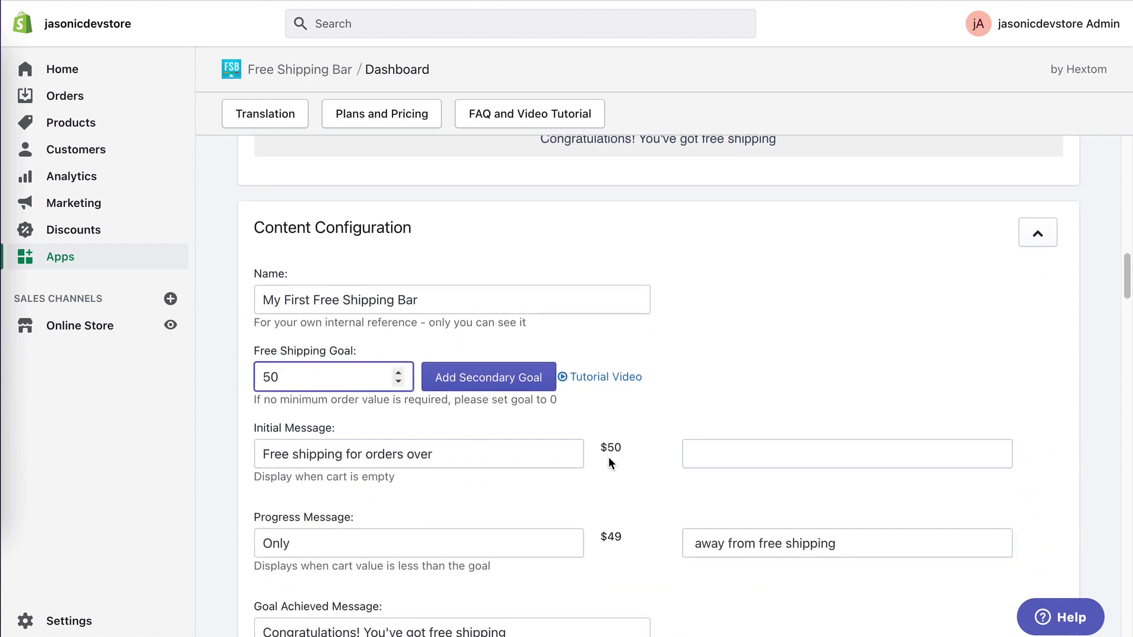
# Insert 'in Canada' so the initial message reads 'Free shipping in Canada for orders over'.
pyautogui.scroll(-3, 672, 458)
pyautogui.click(348, 328)
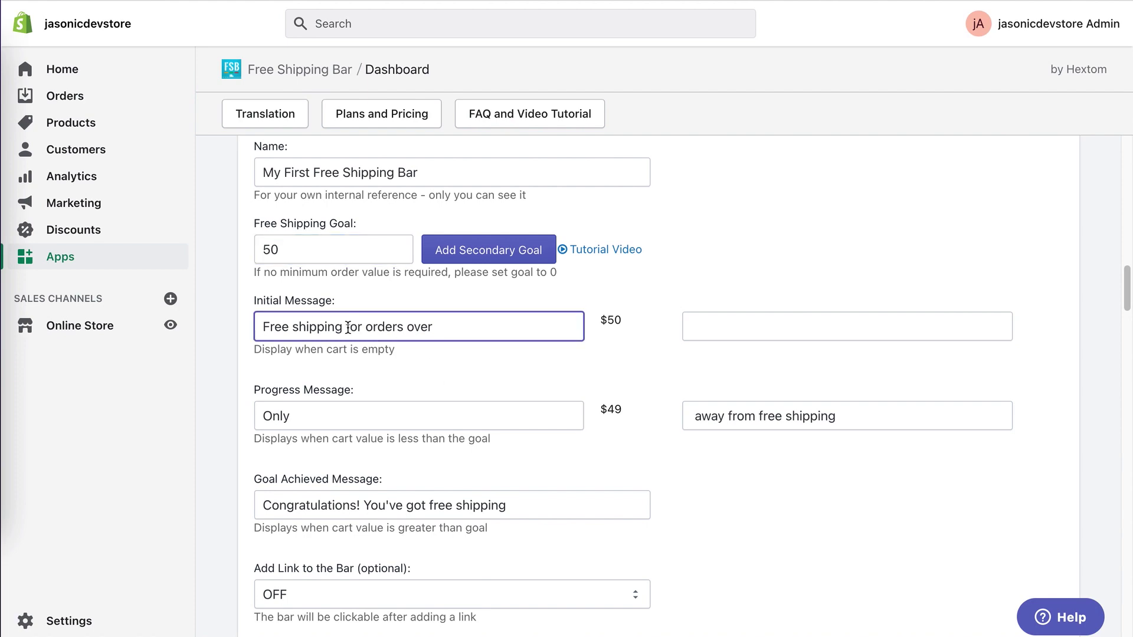
pyautogui.write('in Canada')
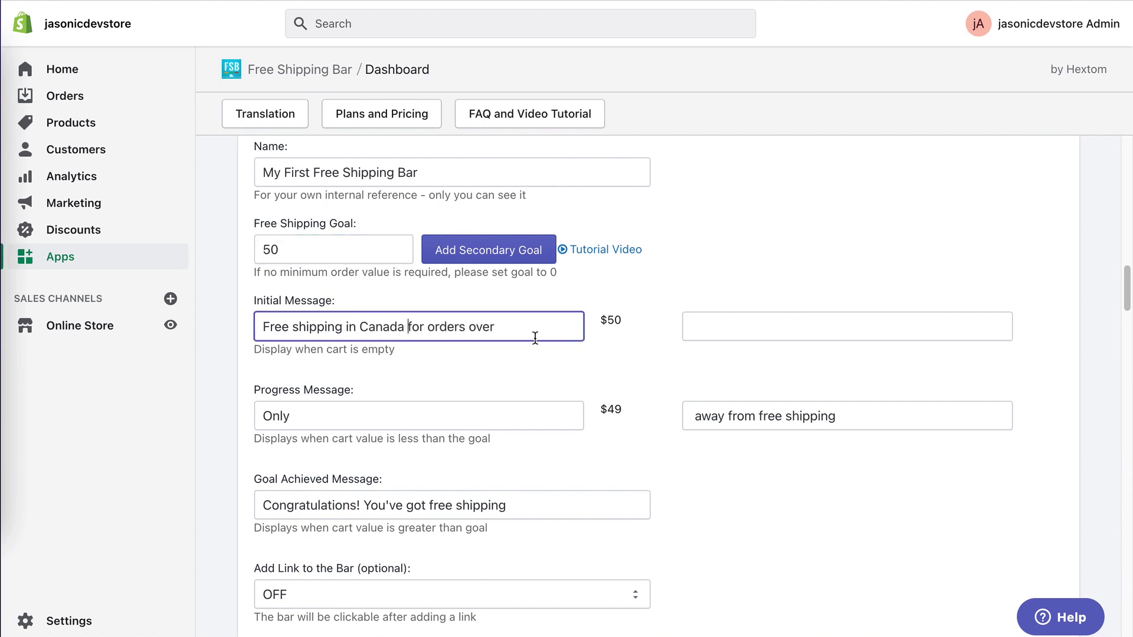
pyautogui.scroll(-10, 778, 355)
pyautogui.scroll(-7, 779, 358)
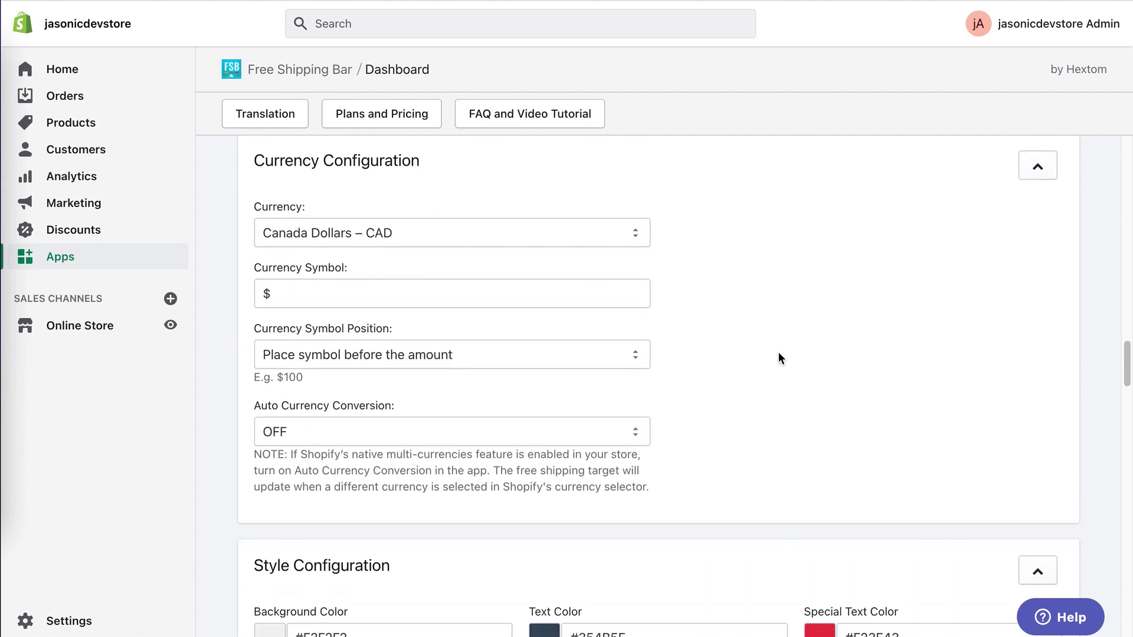
pyautogui.click(470, 229)
pyautogui.click(461, 228)
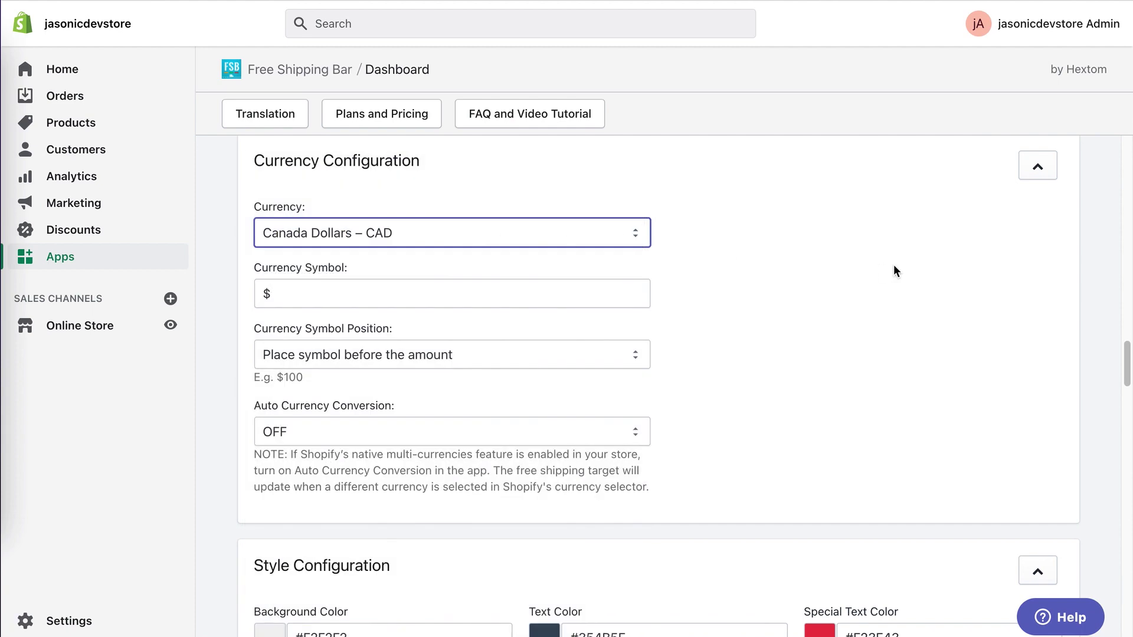
pyautogui.scroll(-15, 893, 270)
pyautogui.scroll(-20, 893, 266)
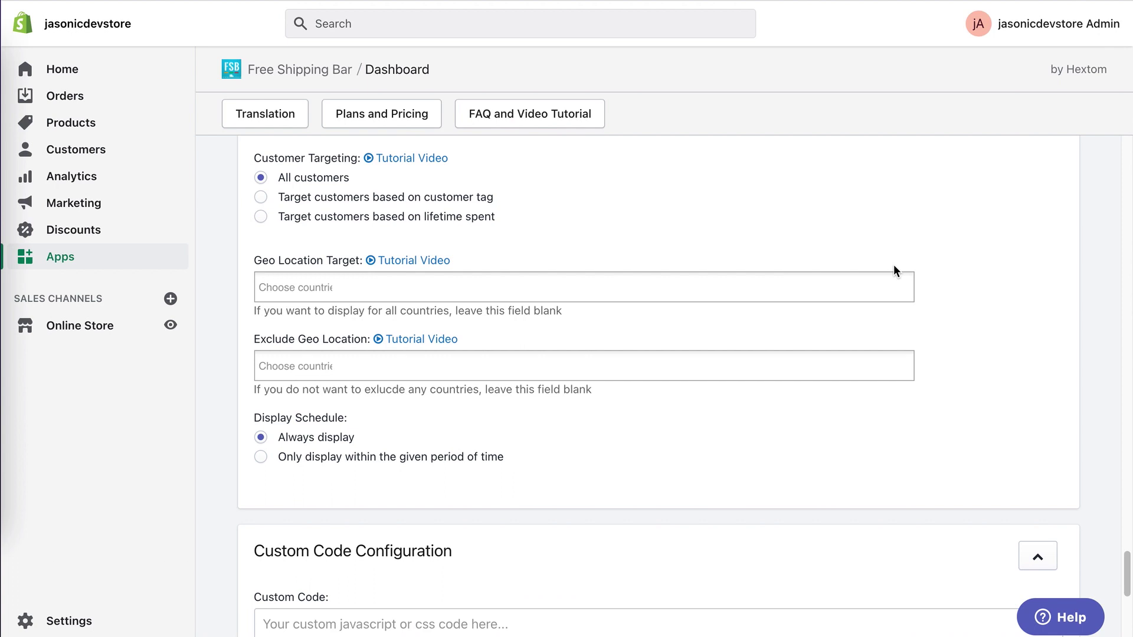
# Set the bar's Geo Location Target to Canada.
pyautogui.click(335, 277)
pyautogui.write('Canada')
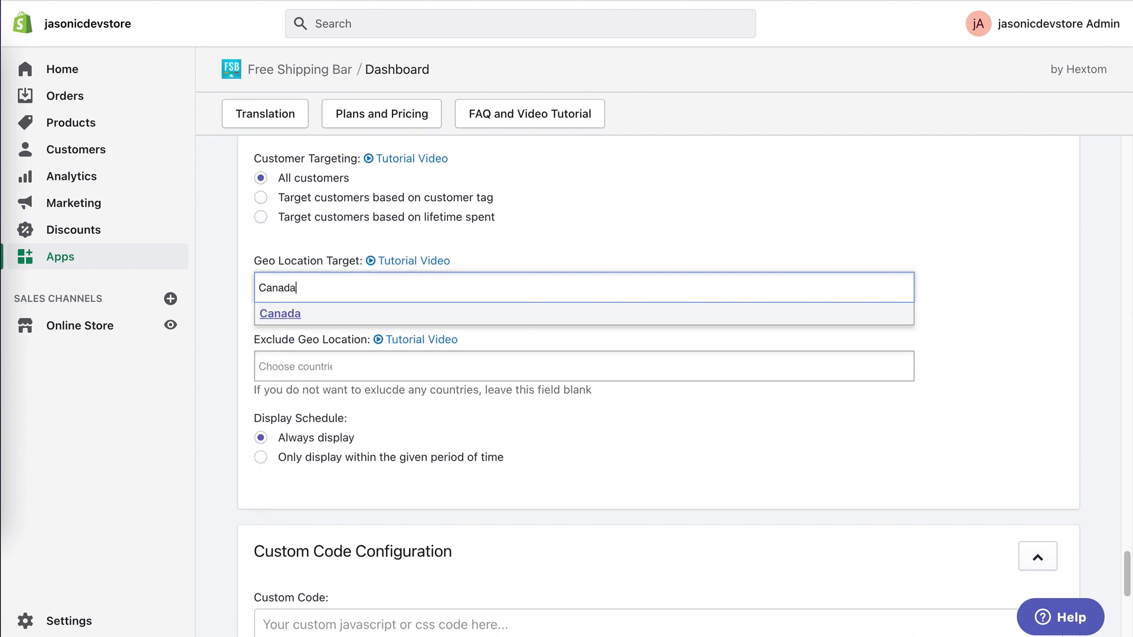
pyautogui.click(322, 316)
# Save the Canada bar and dismiss the bar-created confirmation.
pyautogui.scroll(-10, 1067, 392)
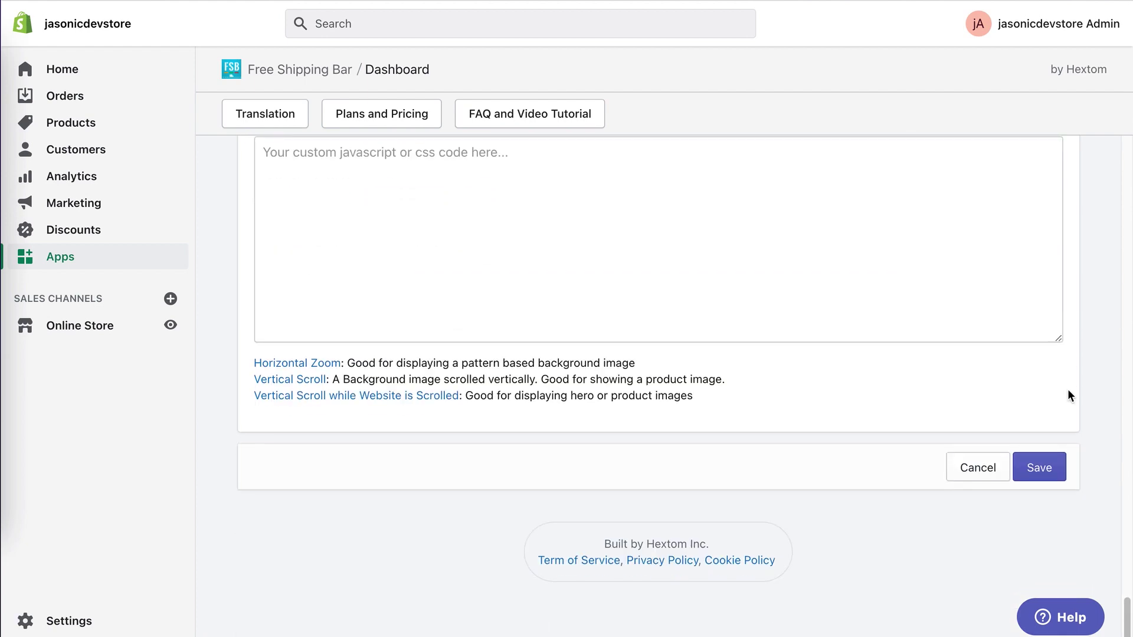
pyautogui.click(1059, 458)
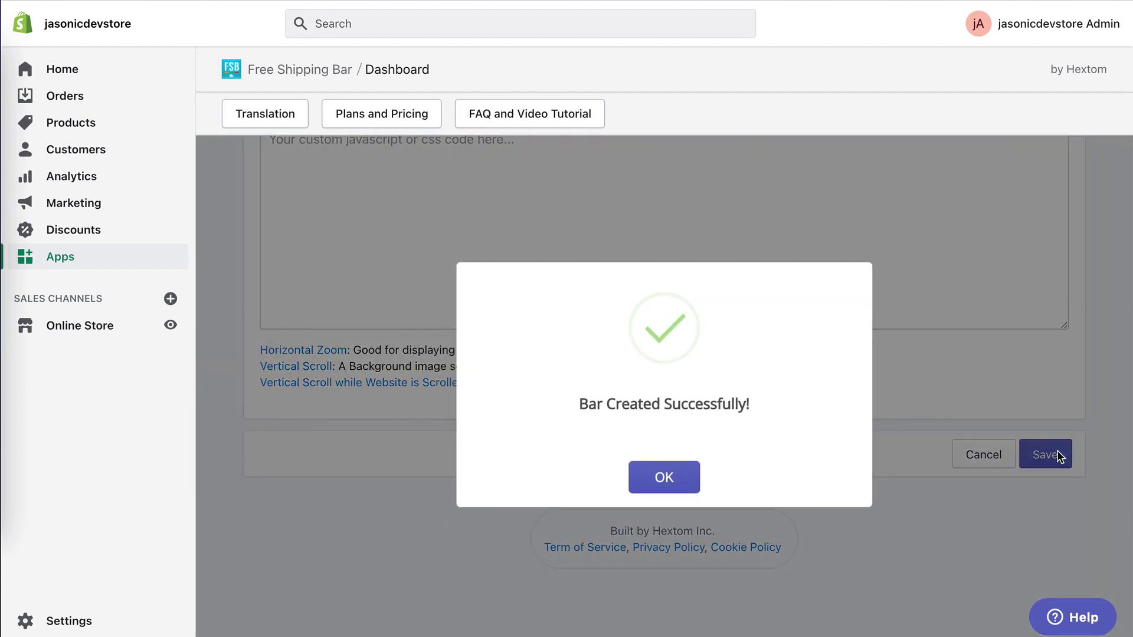
pyautogui.click(691, 483)
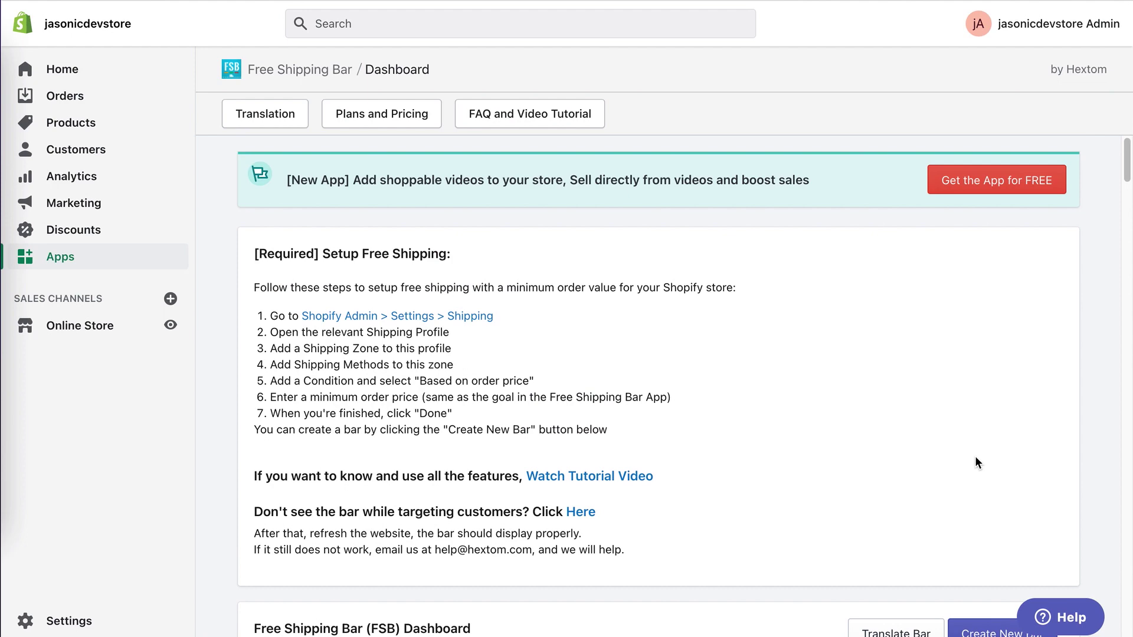
# Start a Bright and Elegant bar and set its free shipping goal to 65.
pyautogui.scroll(-4, 976, 460)
pyautogui.scroll(-8, 474, 437)
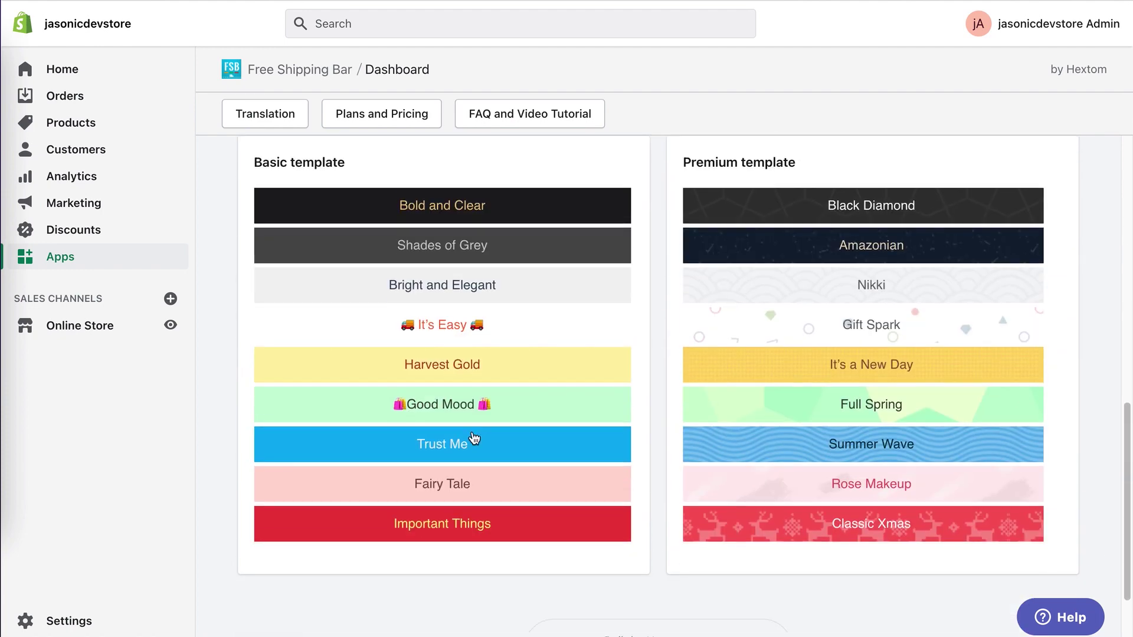
pyautogui.click(492, 295)
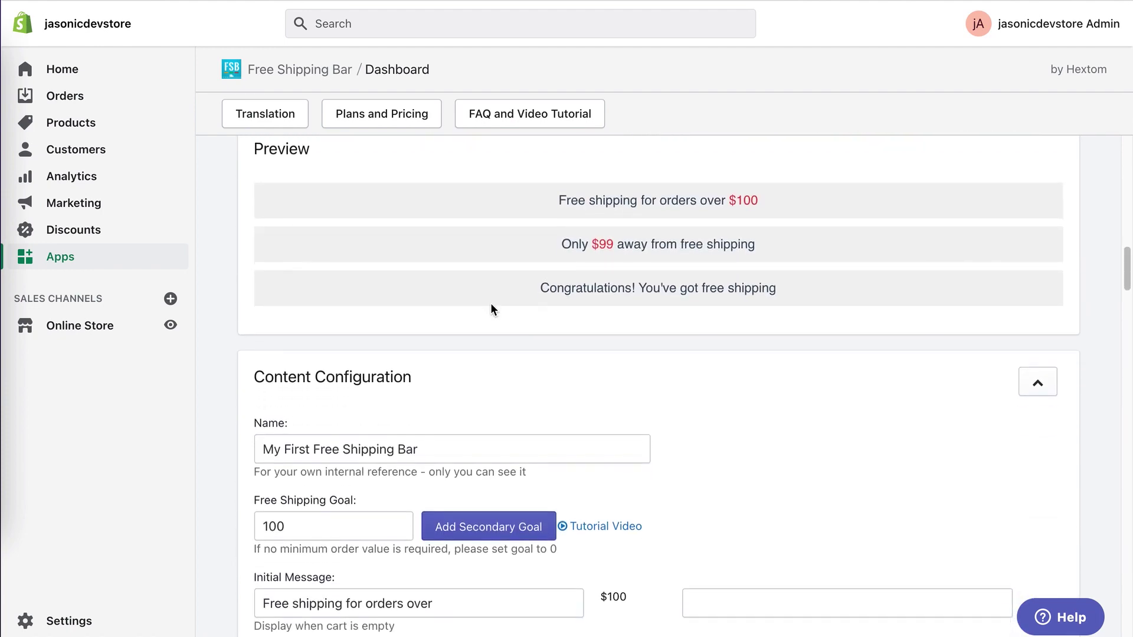
pyautogui.scroll(-4, 490, 303)
pyautogui.moveTo(287, 291); pyautogui.dragTo(252, 293)
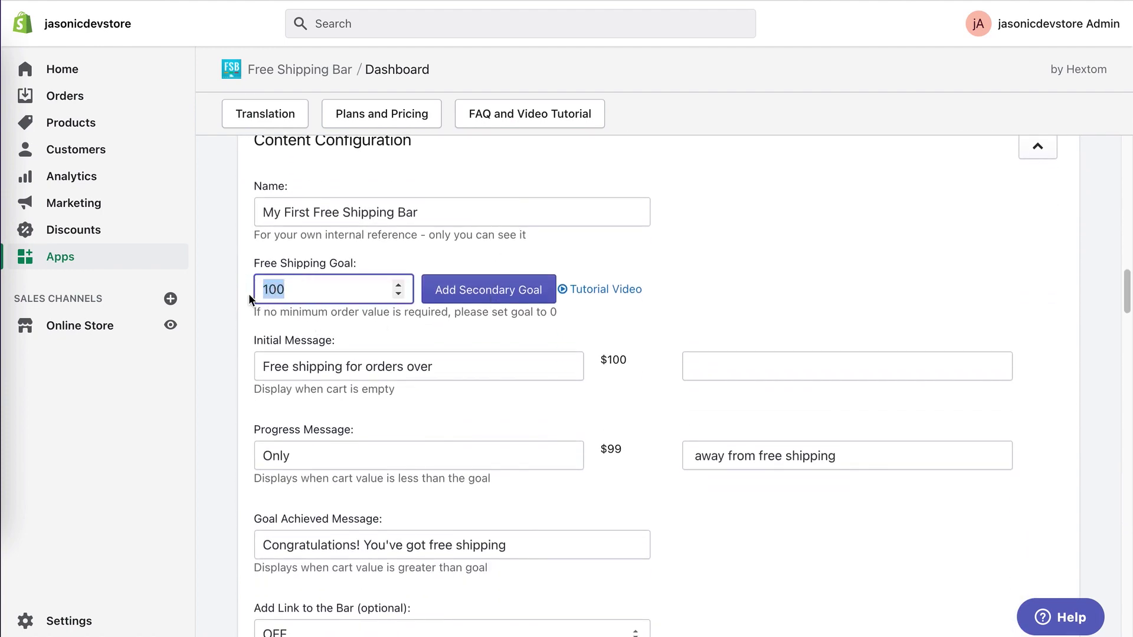
pyautogui.write('65')
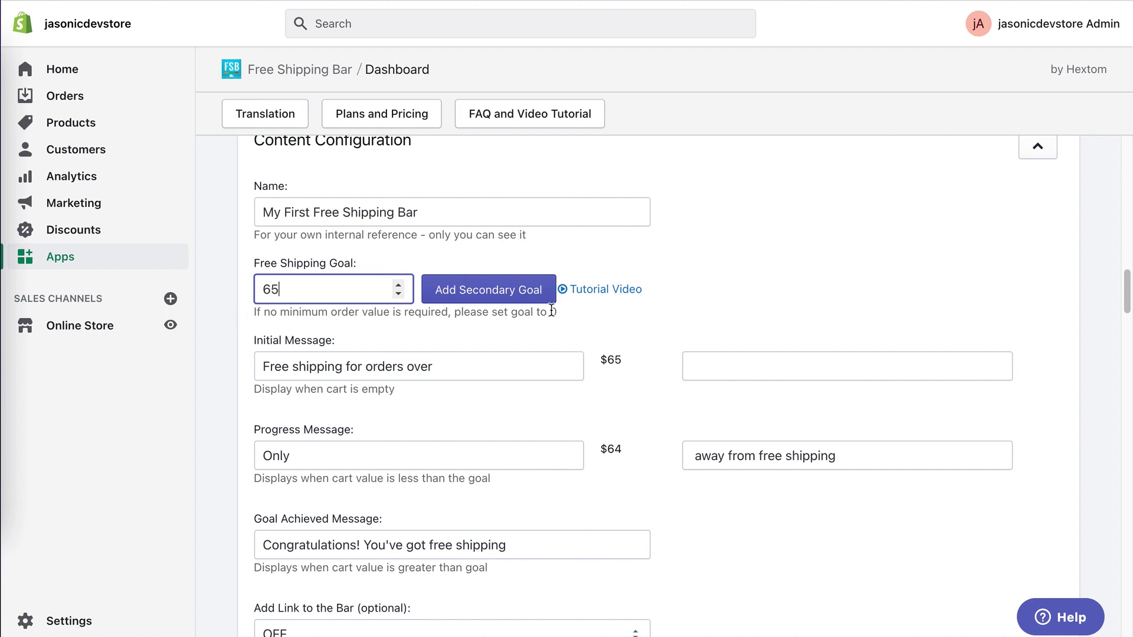
# Insert 'in the USA' so the message reads 'Free shipping in the USA for orders over'.
pyautogui.scroll(-3, 552, 309)
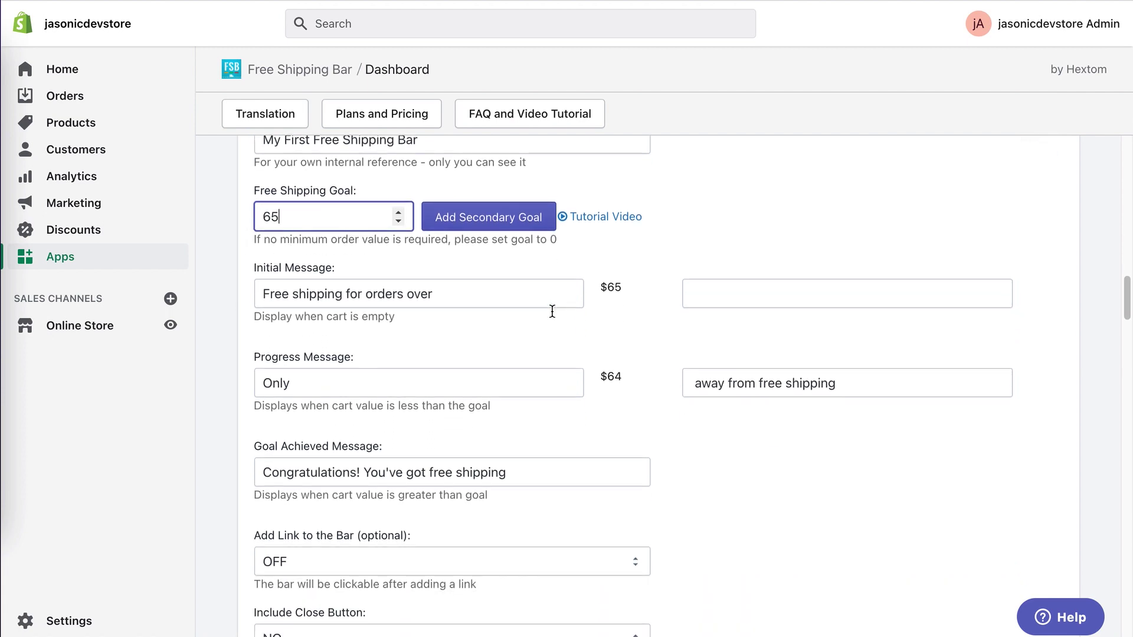
pyautogui.click(342, 287)
pyautogui.write('in the USA')
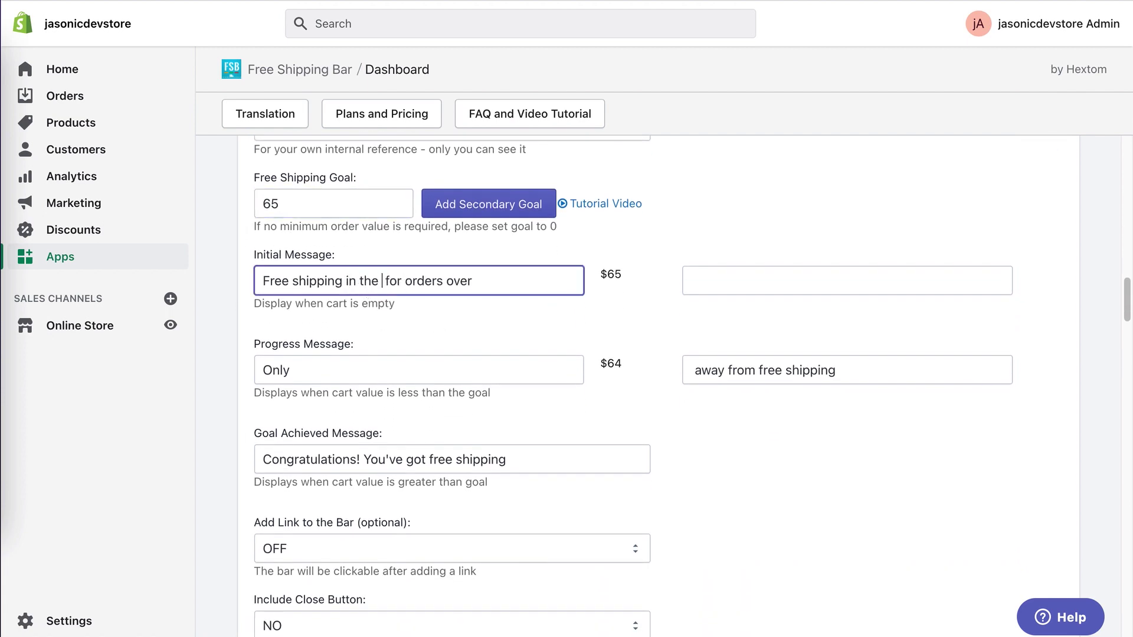
pyautogui.scroll(-1, 622, 331)
pyautogui.scroll(-20, 626, 334)
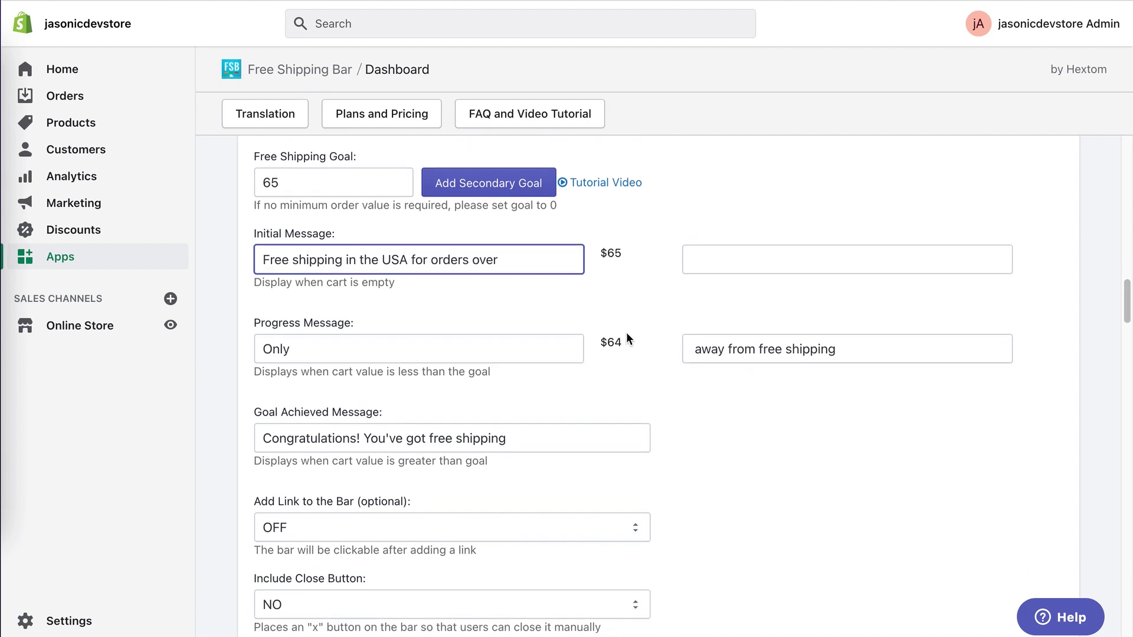
# Set the USA bar's currency to United States Dollars – USD.
pyautogui.click(487, 275)
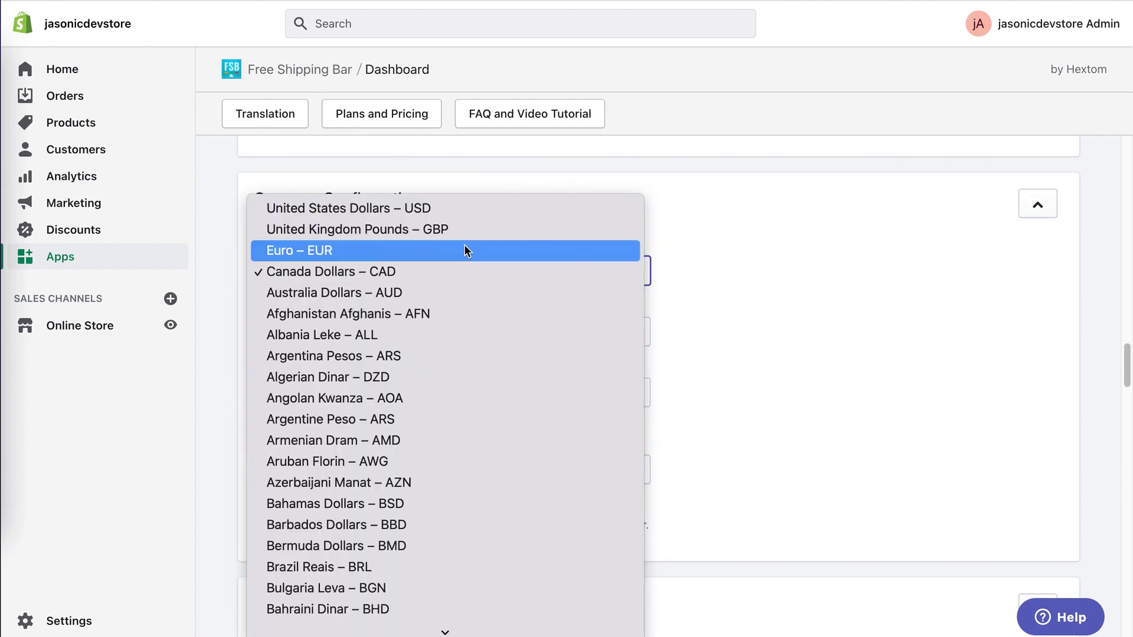
pyautogui.click(462, 208)
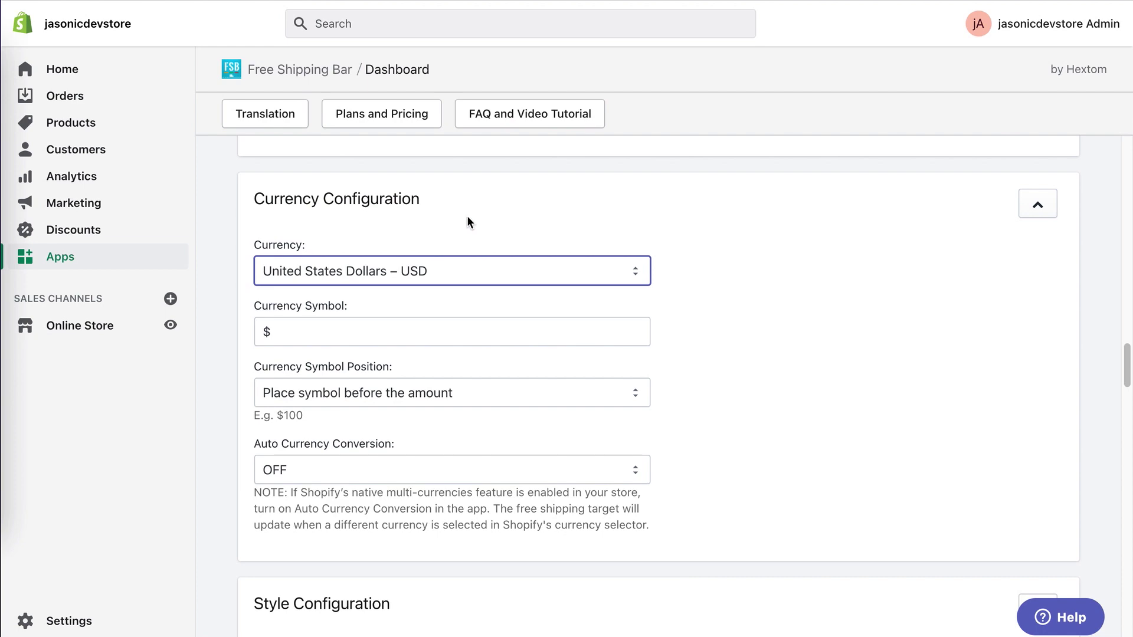
pyautogui.scroll(12, 466, 224)
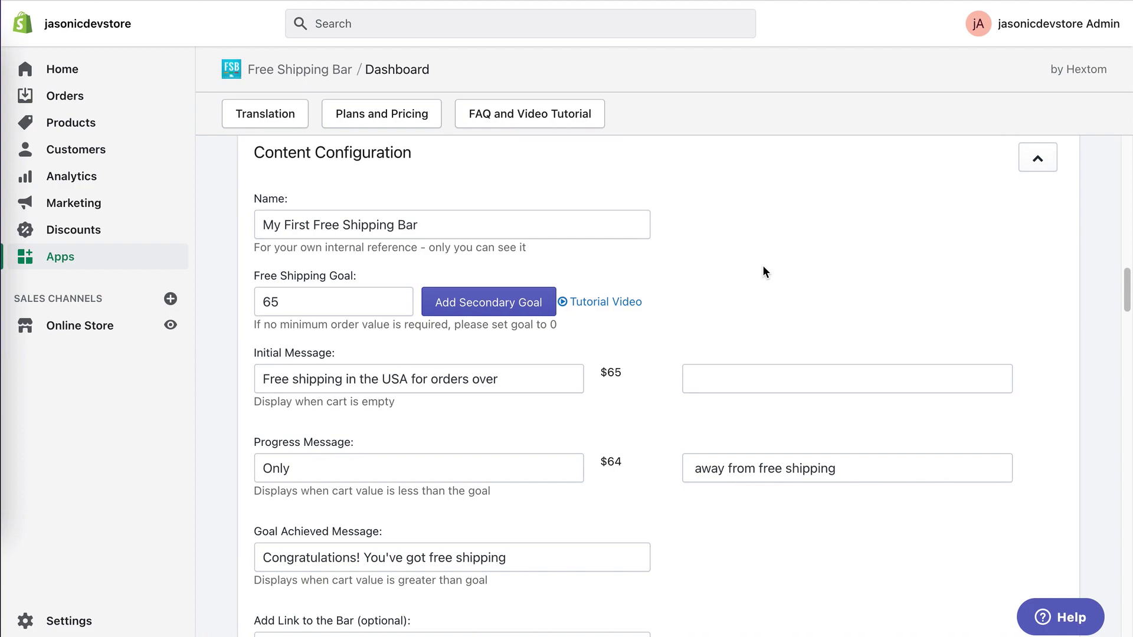
pyautogui.scroll(-20, 763, 268)
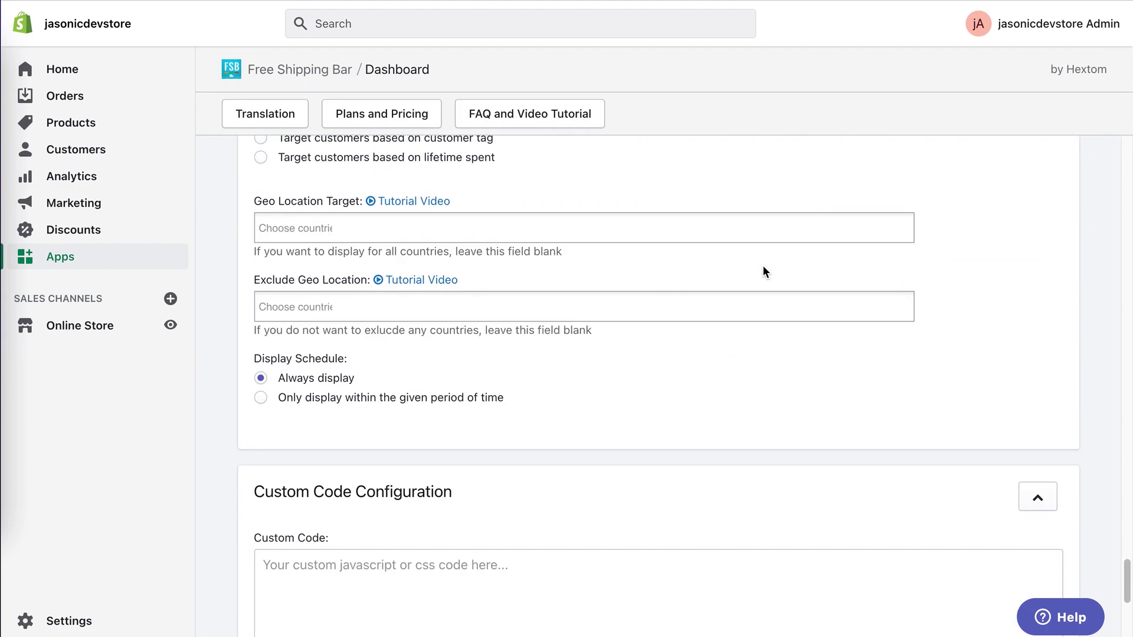
# Set the Geo Location Target to United States and save the USA bar.
pyautogui.click(285, 228)
pyautogui.write('United')
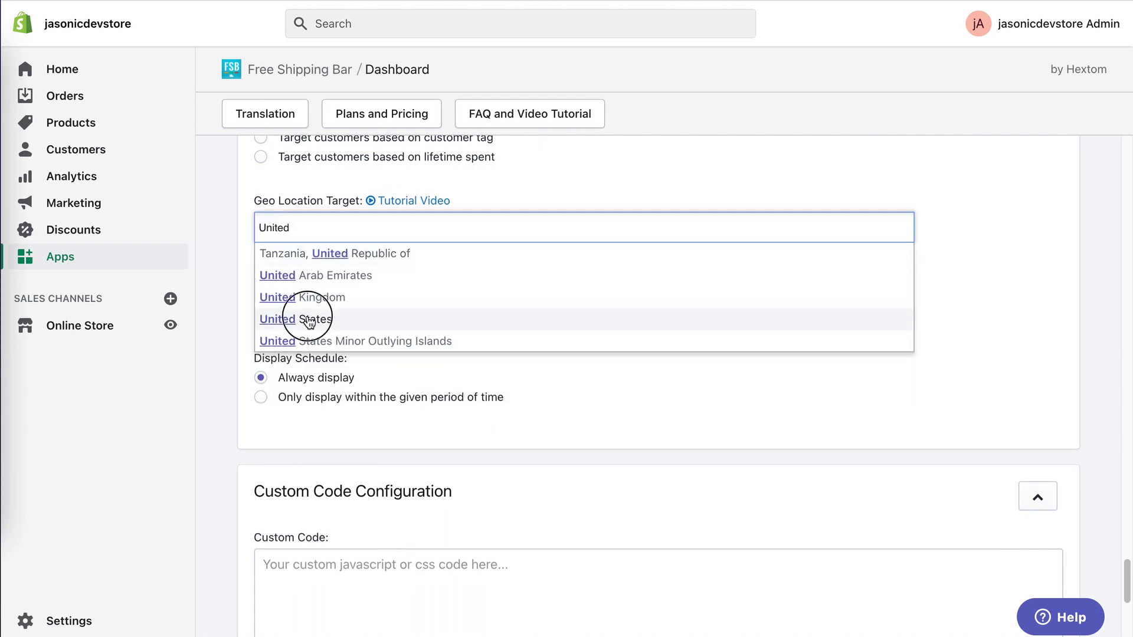
pyautogui.click(309, 319)
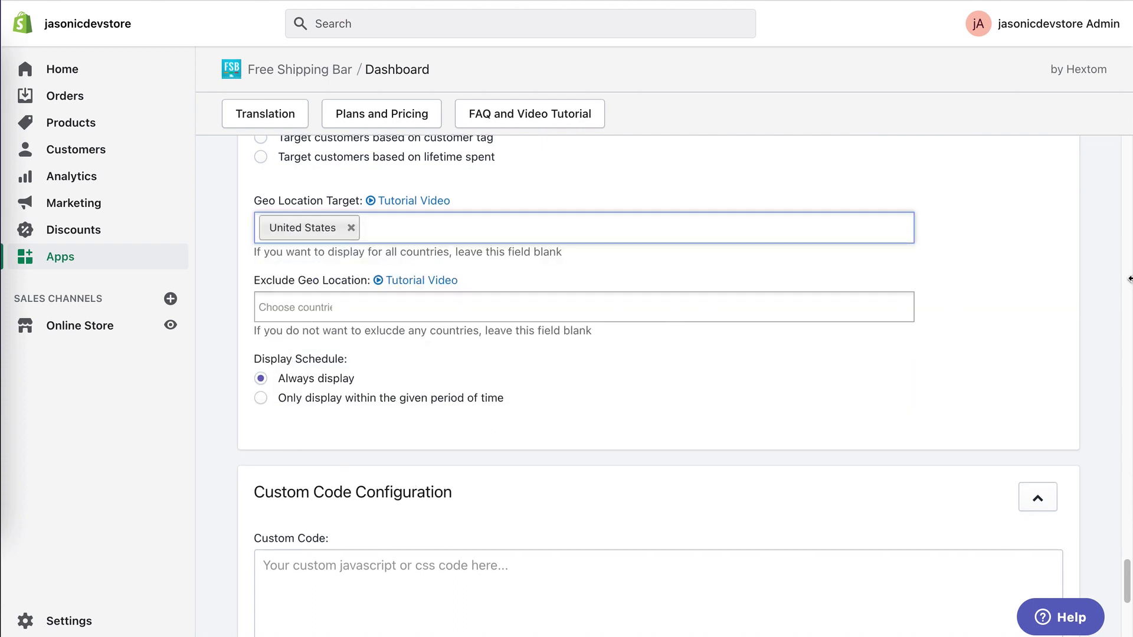
pyautogui.scroll(-7, 1033, 372)
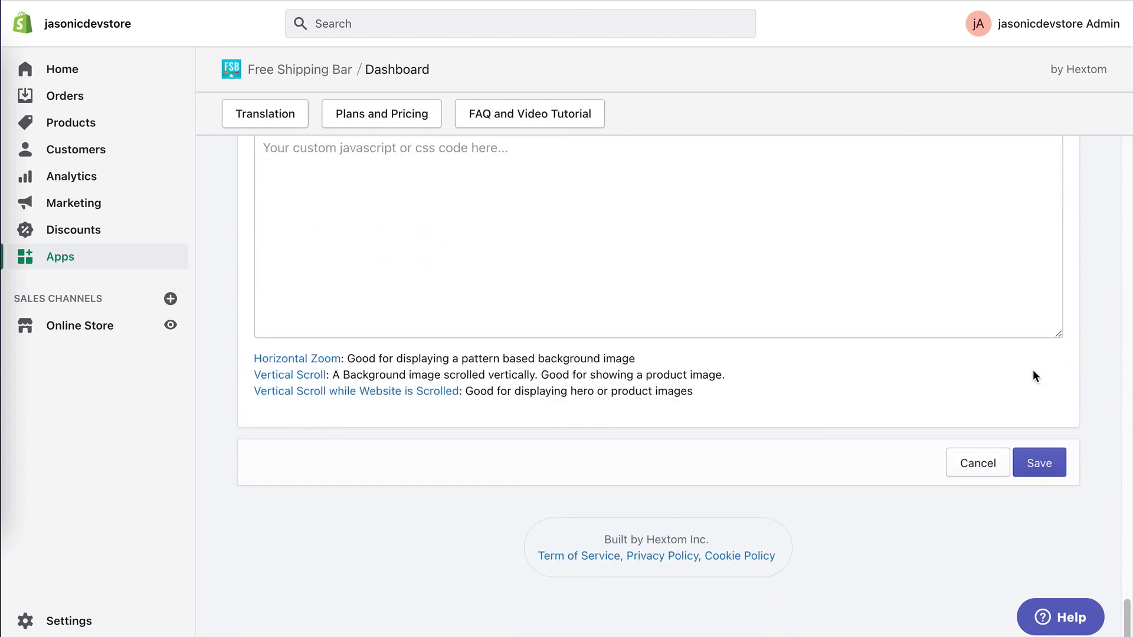
pyautogui.click(1045, 455)
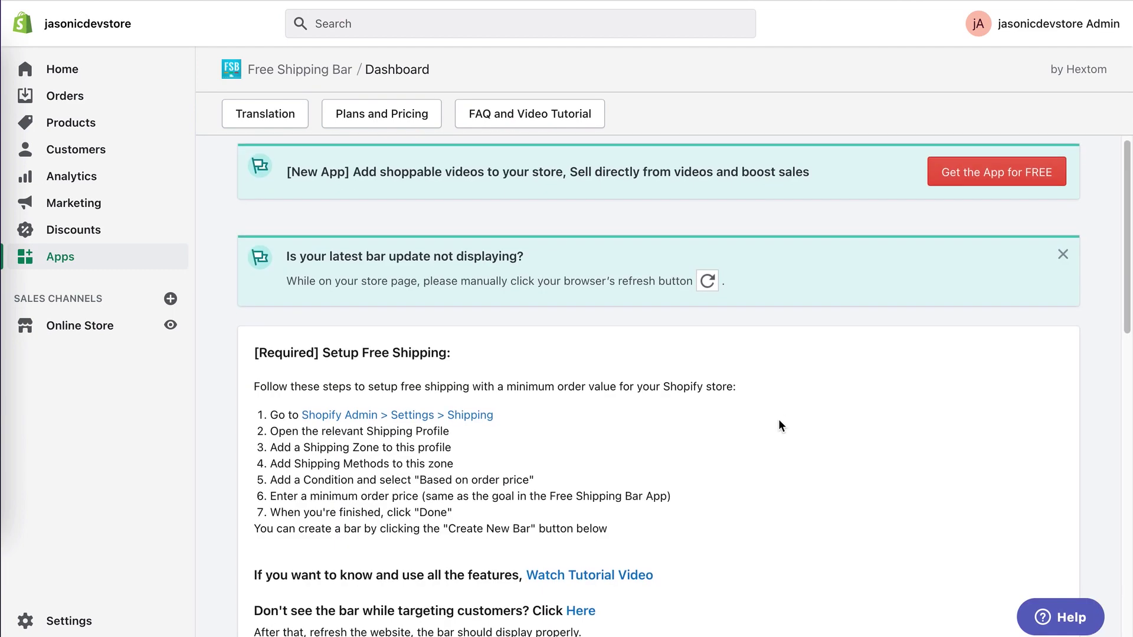
# Connect NordVPN to Canada and check the Canada bar on the storefront.
pyautogui.scroll(-6, 778, 419)
pyautogui.scroll(-2, 778, 419)
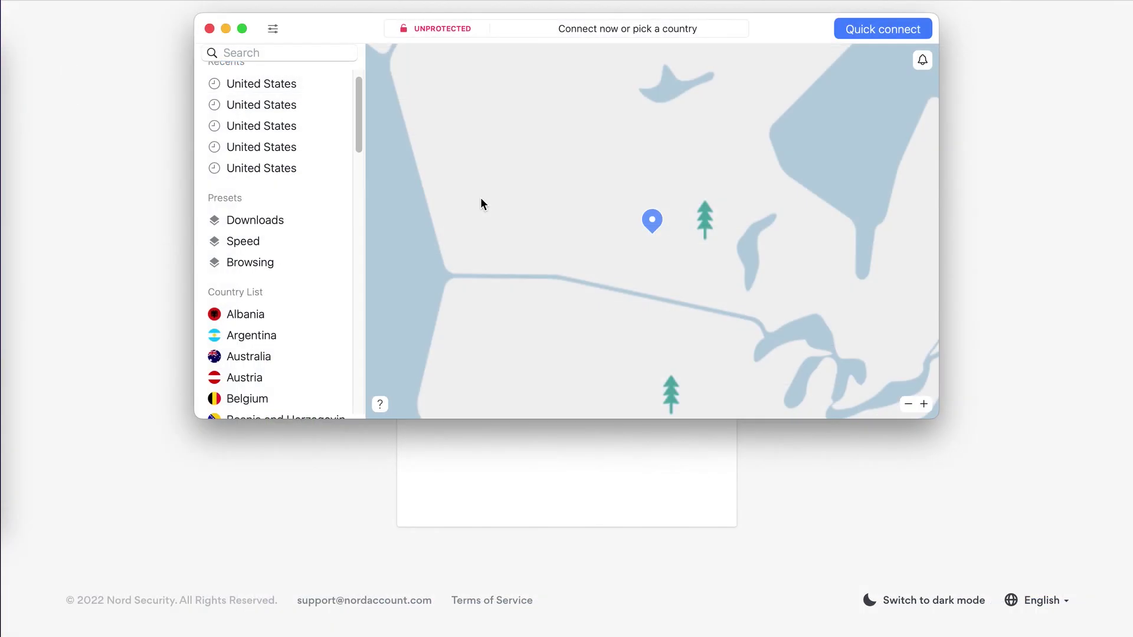
pyautogui.click(652, 220)
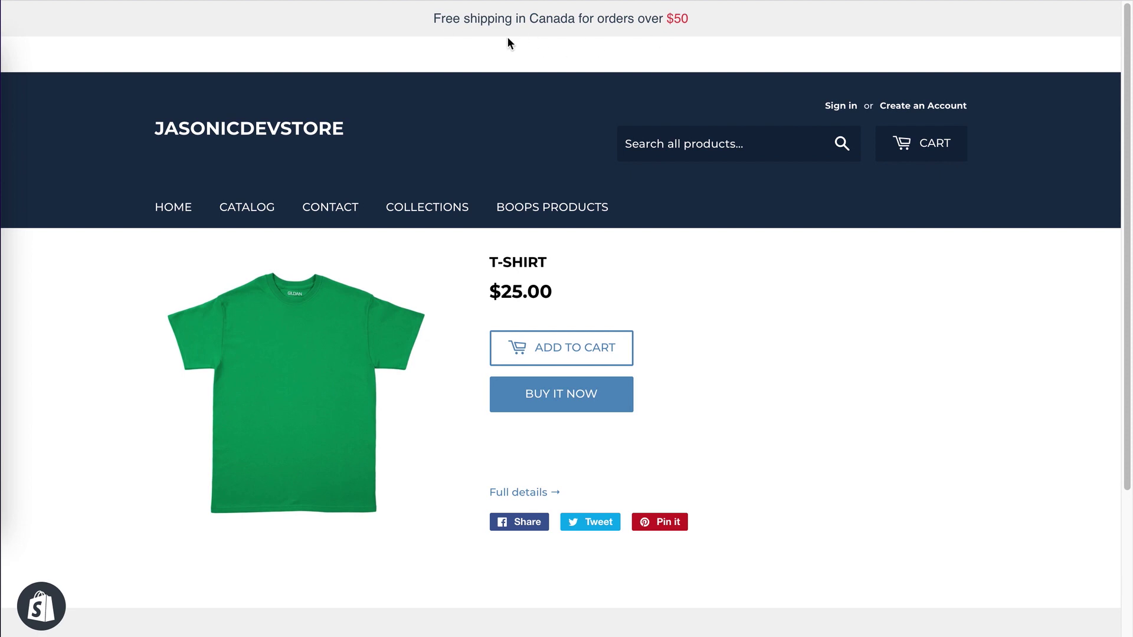
pyautogui.click(5, 336)
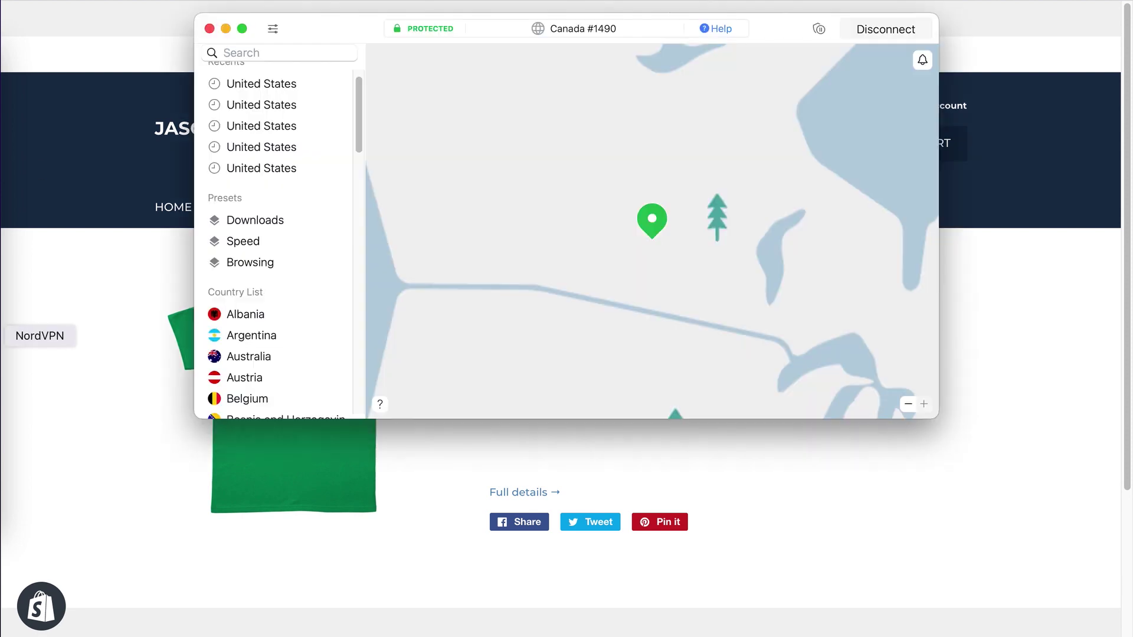
# Switch NordVPN from the Canadian server to a United States server and return to the store.
pyautogui.click(855, 30)
pyautogui.scroll(-5, 809, 274)
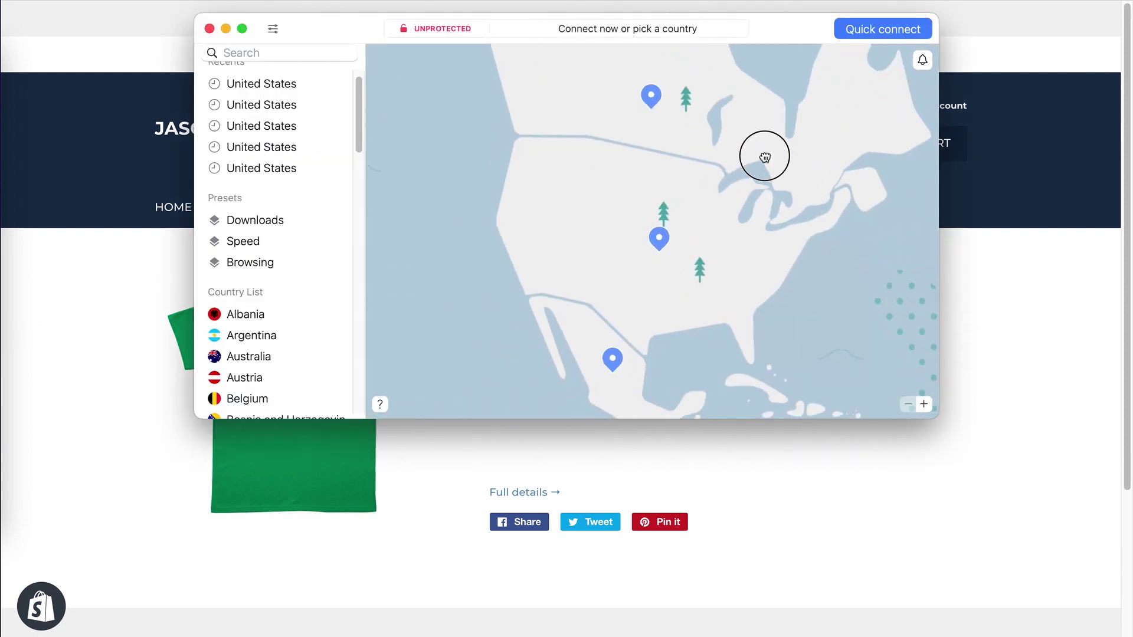
pyautogui.click(651, 222)
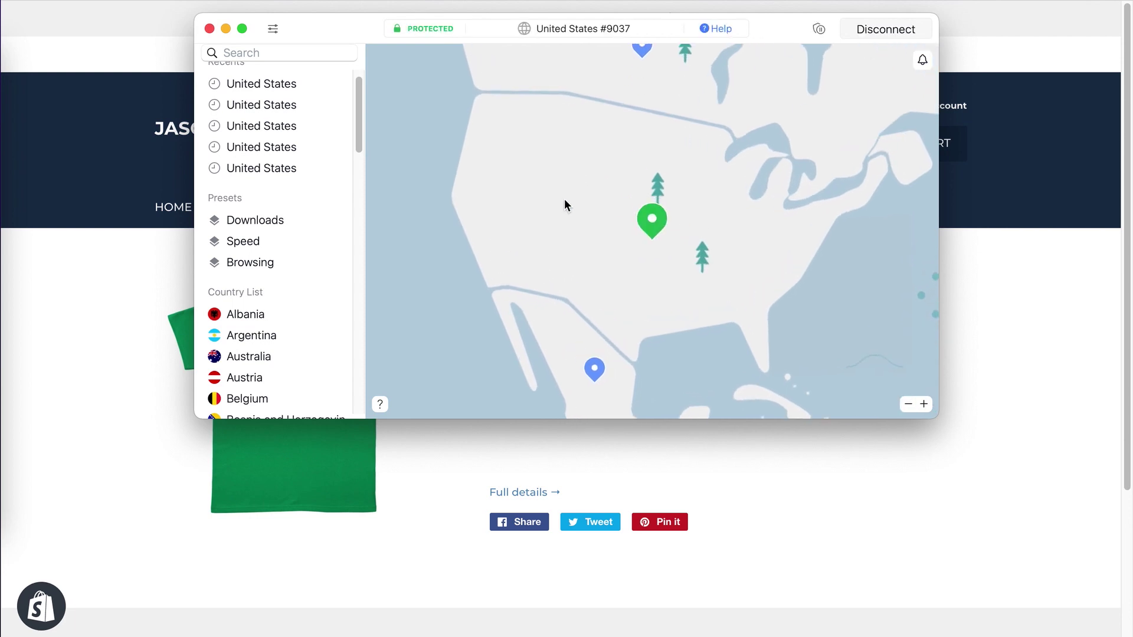
pyautogui.click(55, 232)
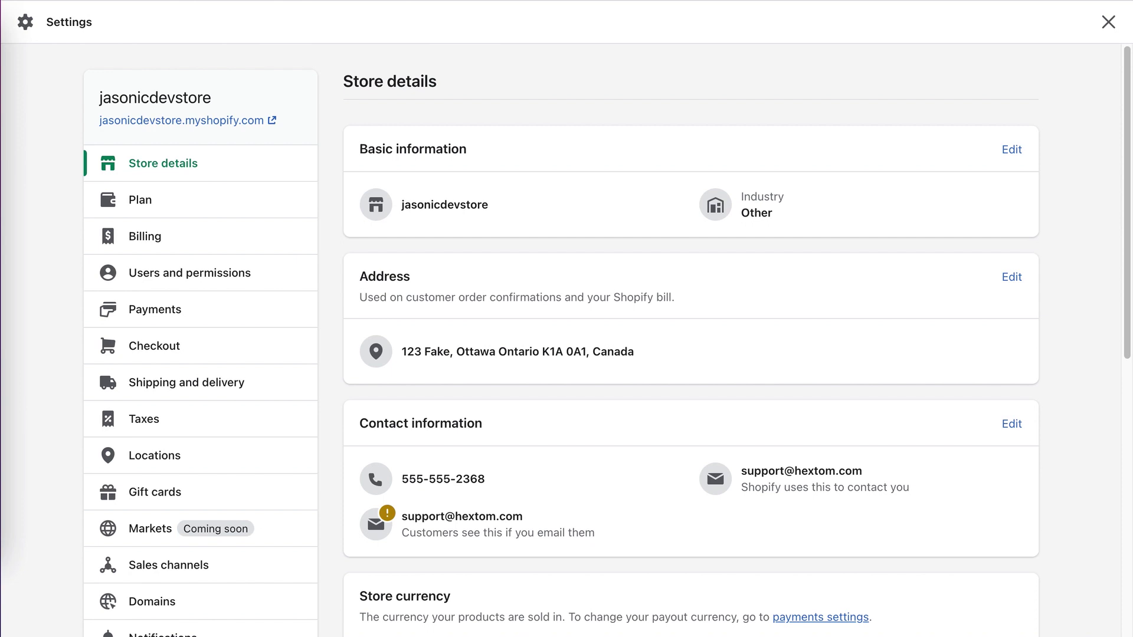
# Open Shipping and delivery settings and view the general shipping rates for Canada and the US.
pyautogui.click(223, 385)
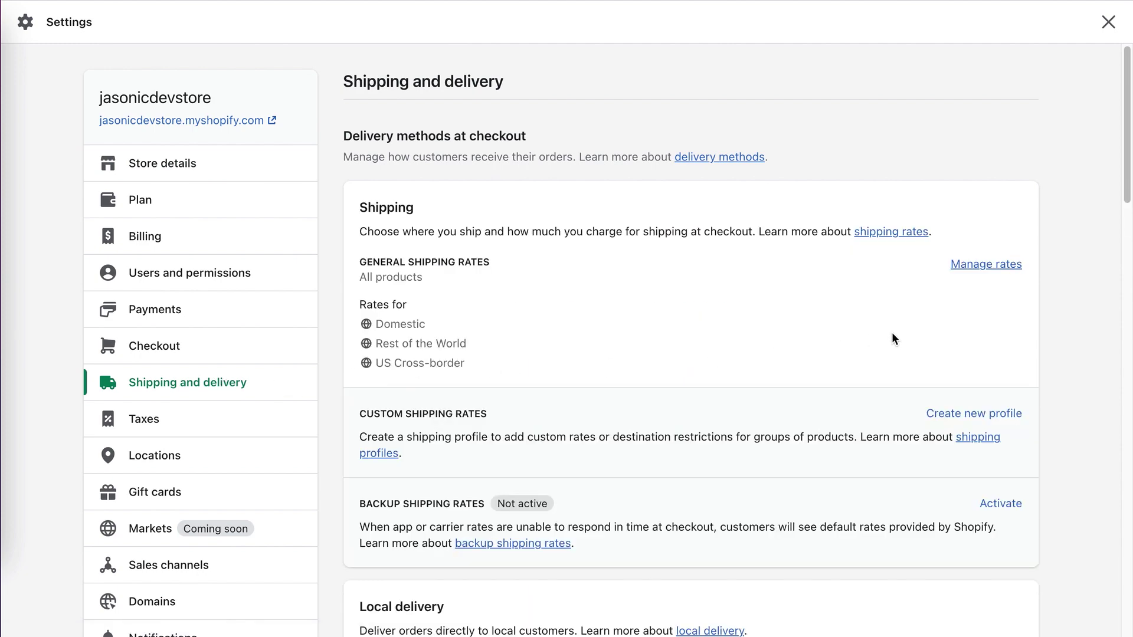
pyautogui.click(1012, 264)
pyautogui.scroll(-10, 1089, 255)
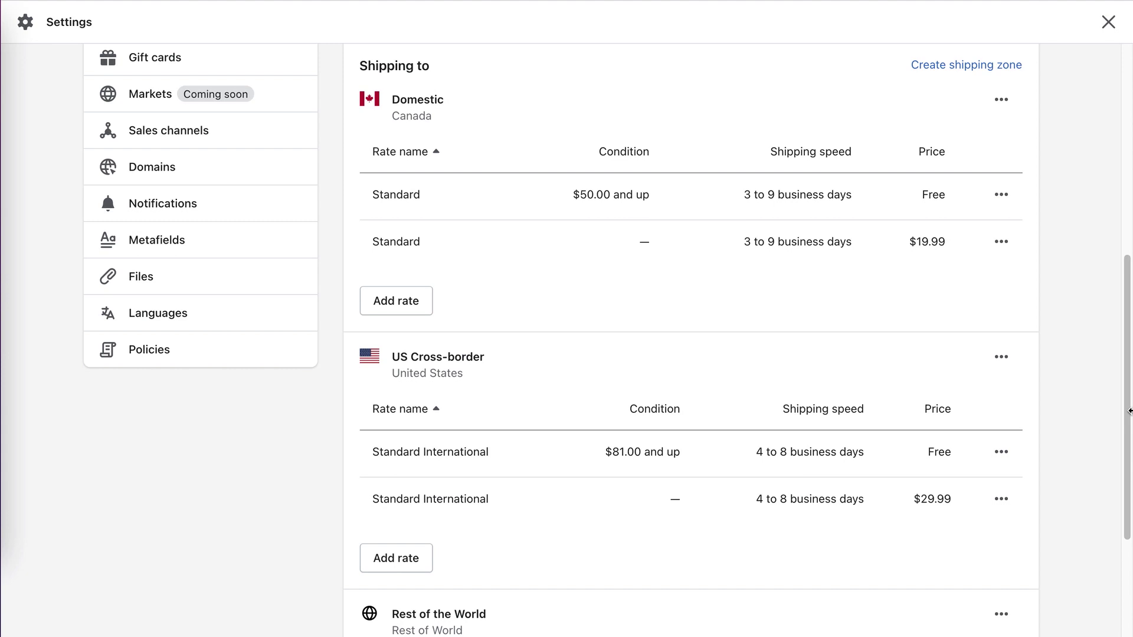
# Edit the US free-shipping rate, confirming its $81.00 minimum order price.
pyautogui.click(1001, 452)
pyautogui.click(974, 491)
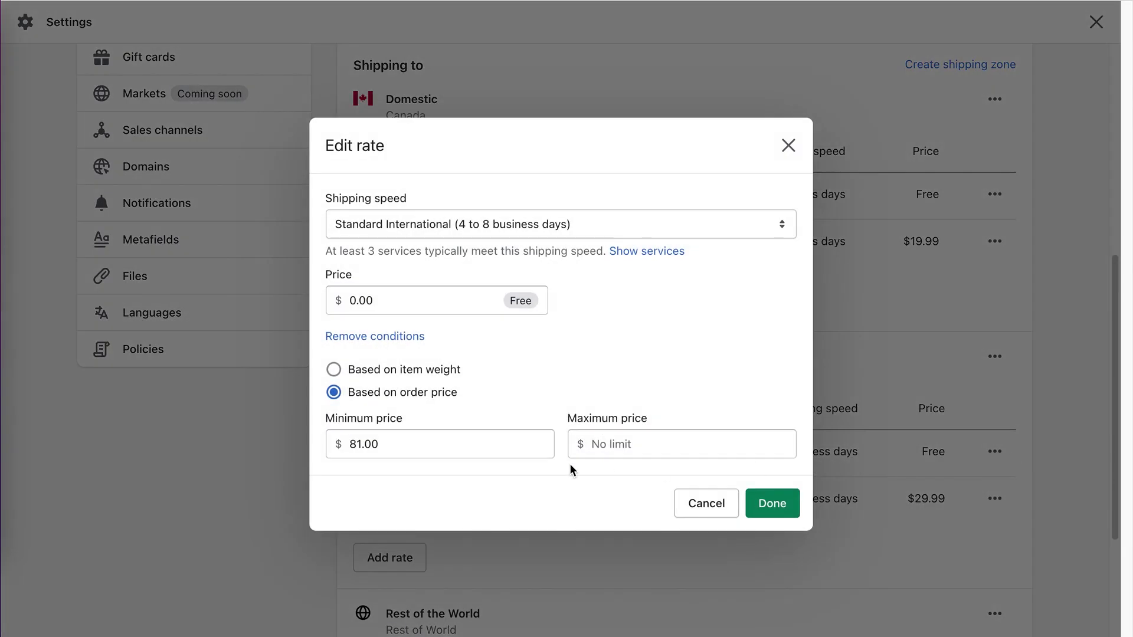
pyautogui.click(391, 445)
pyautogui.moveTo(390, 444); pyautogui.dragTo(326, 446)
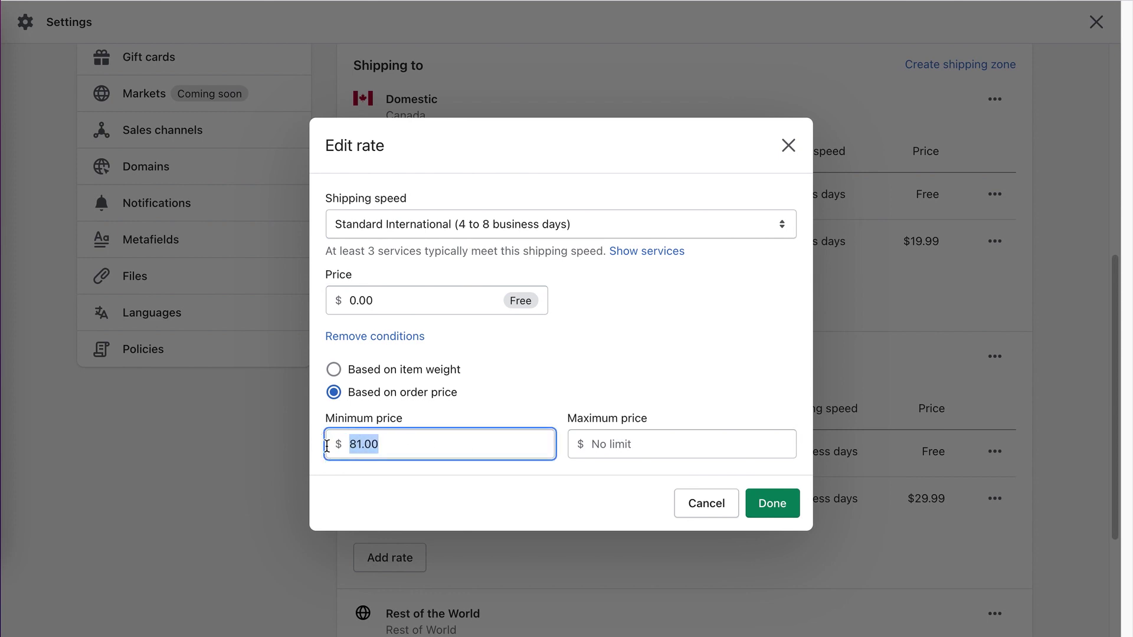
pyautogui.click(776, 497)
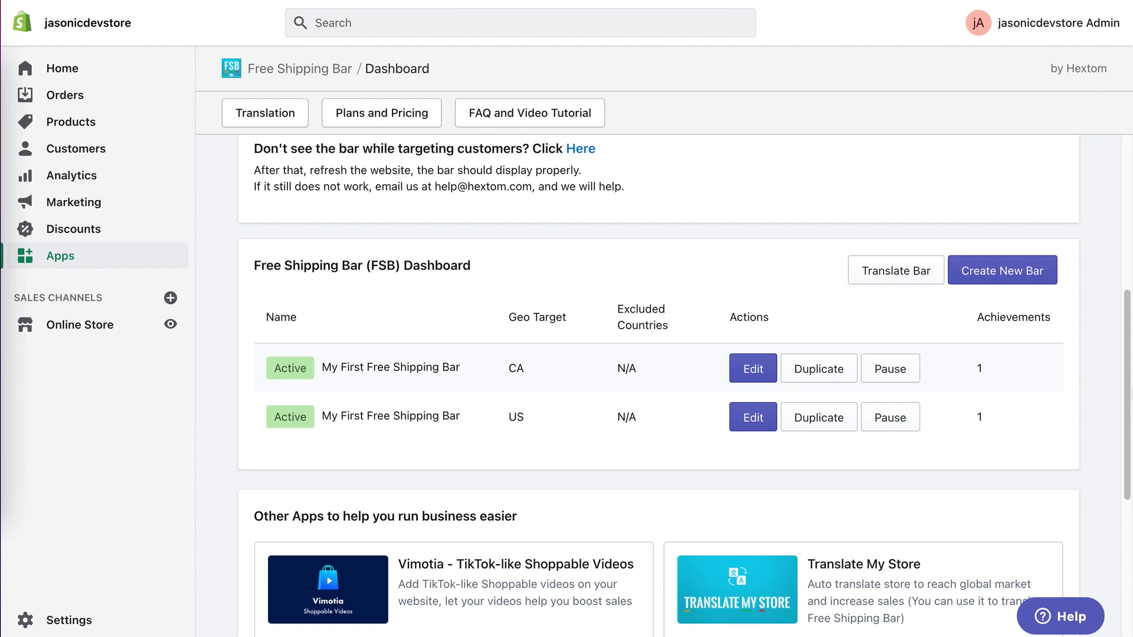
# Create a third bar using the Bright and Elegant template.
pyautogui.click(1003, 270)
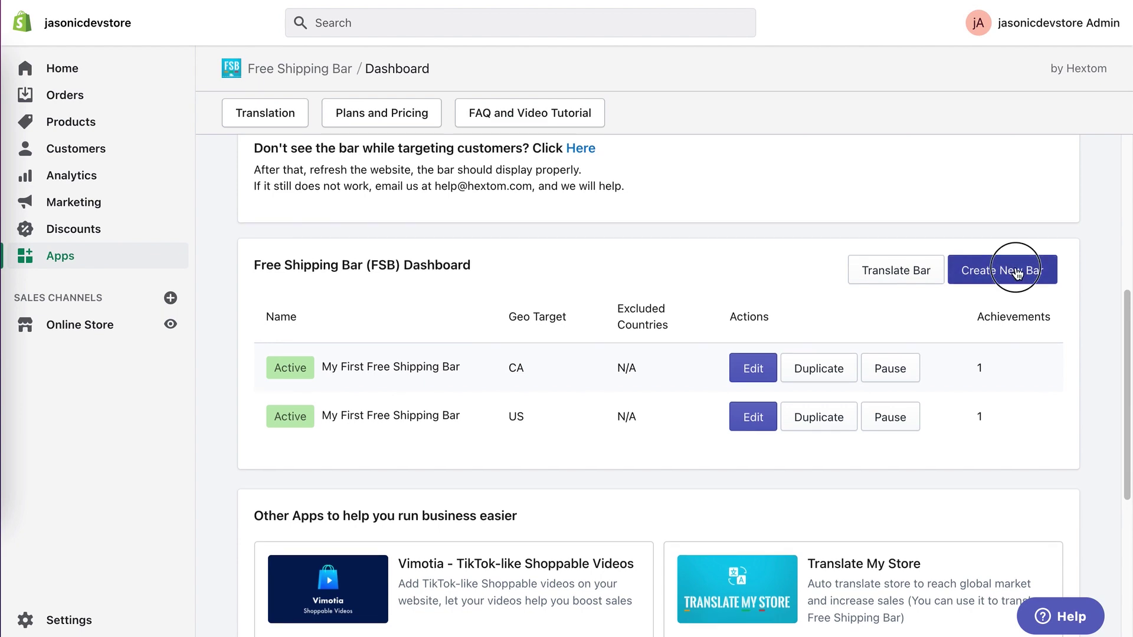
pyautogui.scroll(-6, 984, 271)
pyautogui.click(582, 298)
pyautogui.scroll(-6, 531, 283)
pyautogui.scroll(-5, 487, 276)
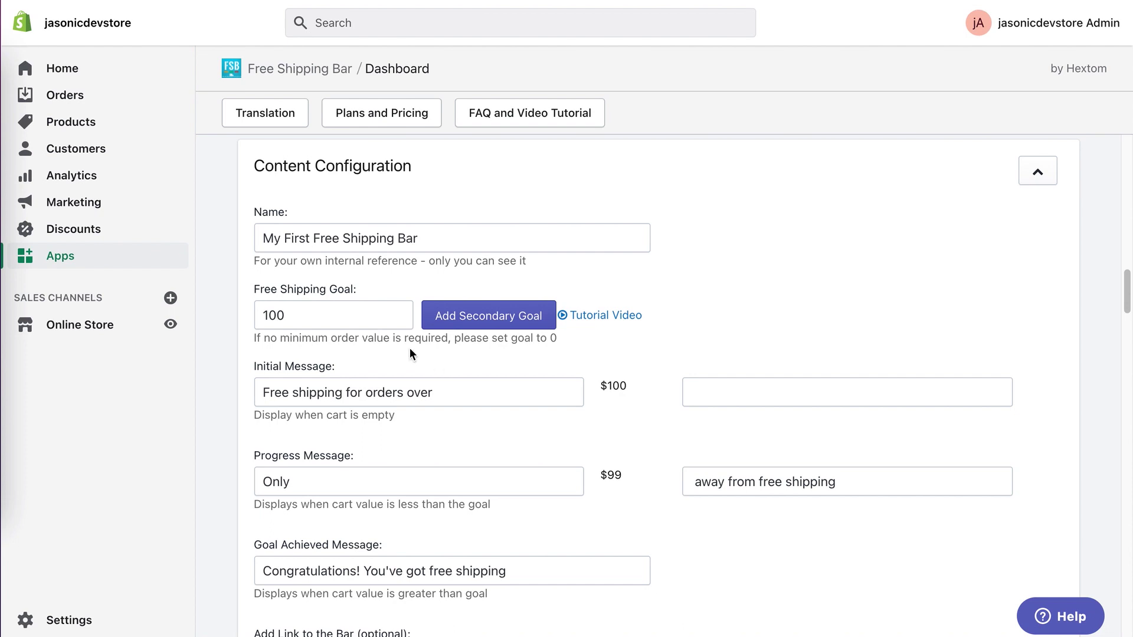
pyautogui.scroll(-1, 565, 413)
pyautogui.scroll(-5, 566, 416)
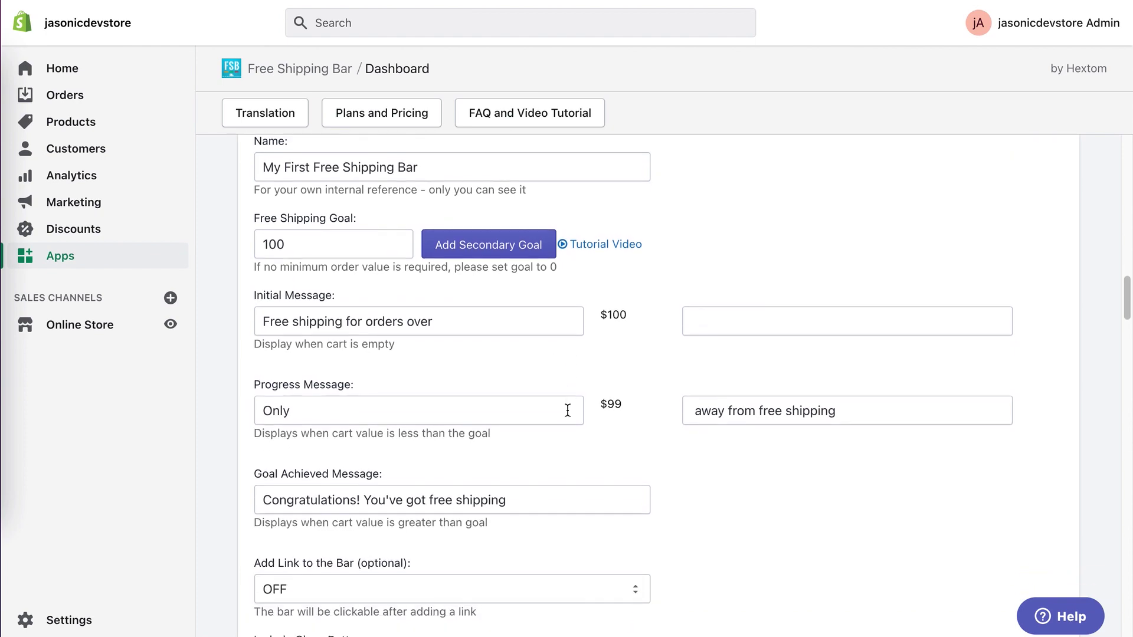
# Insert 'world wide' so the message reads 'Free shipping world wide for orders over'.
pyautogui.click(347, 321)
pyautogui.write('world wide')
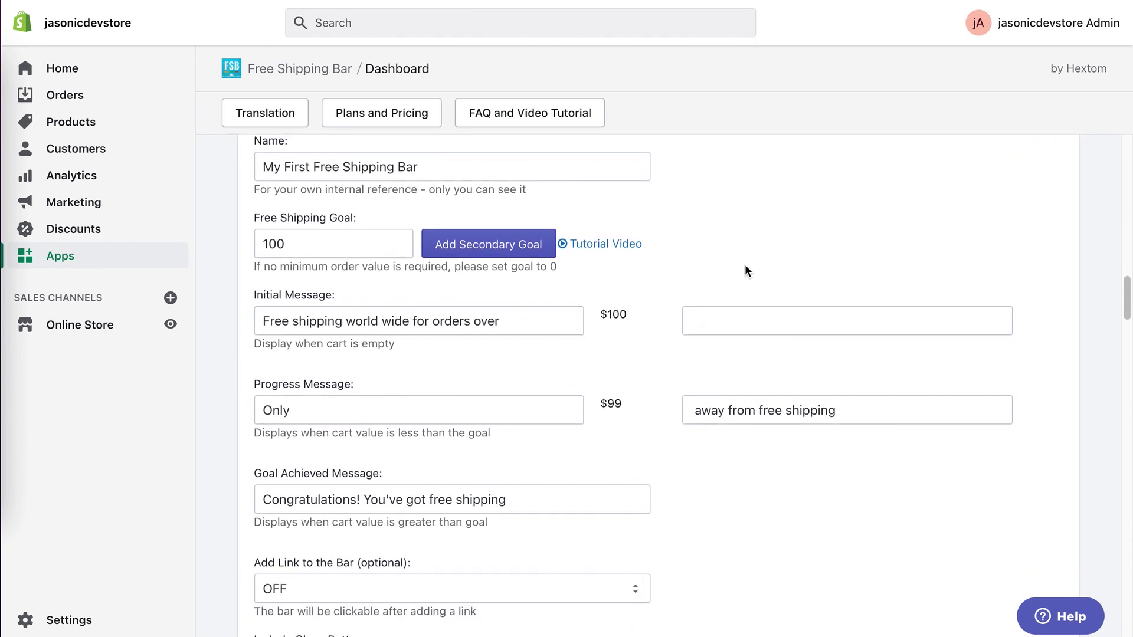
pyautogui.scroll(-10, 803, 282)
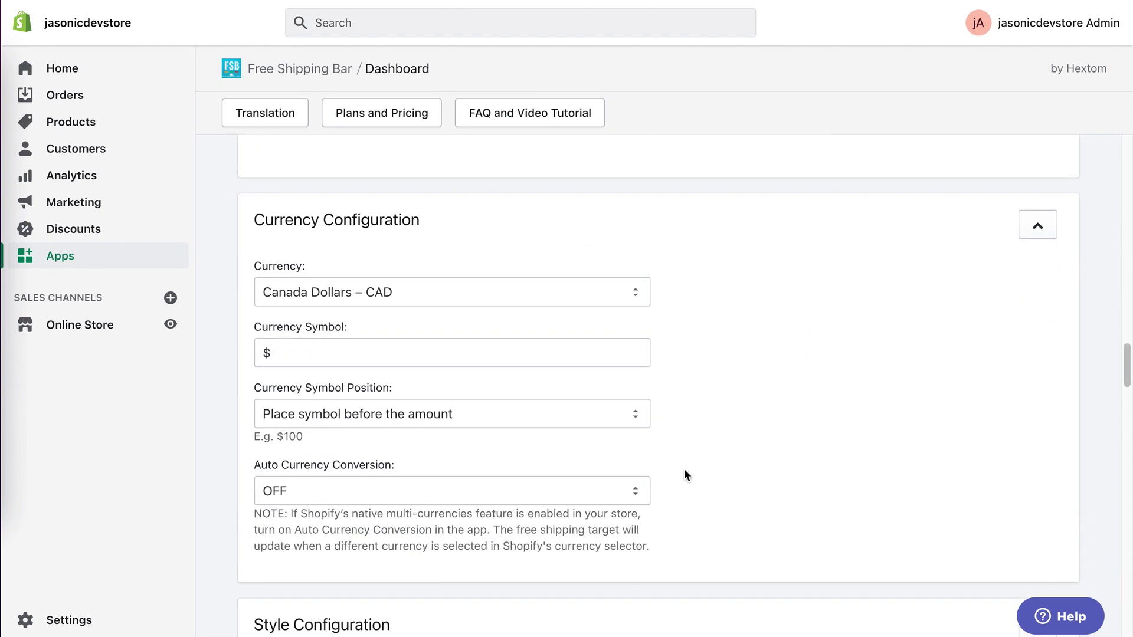
pyautogui.click(600, 491)
# Turn Auto Currency Conversion ON and save the worldwide bar.
pyautogui.click(539, 464)
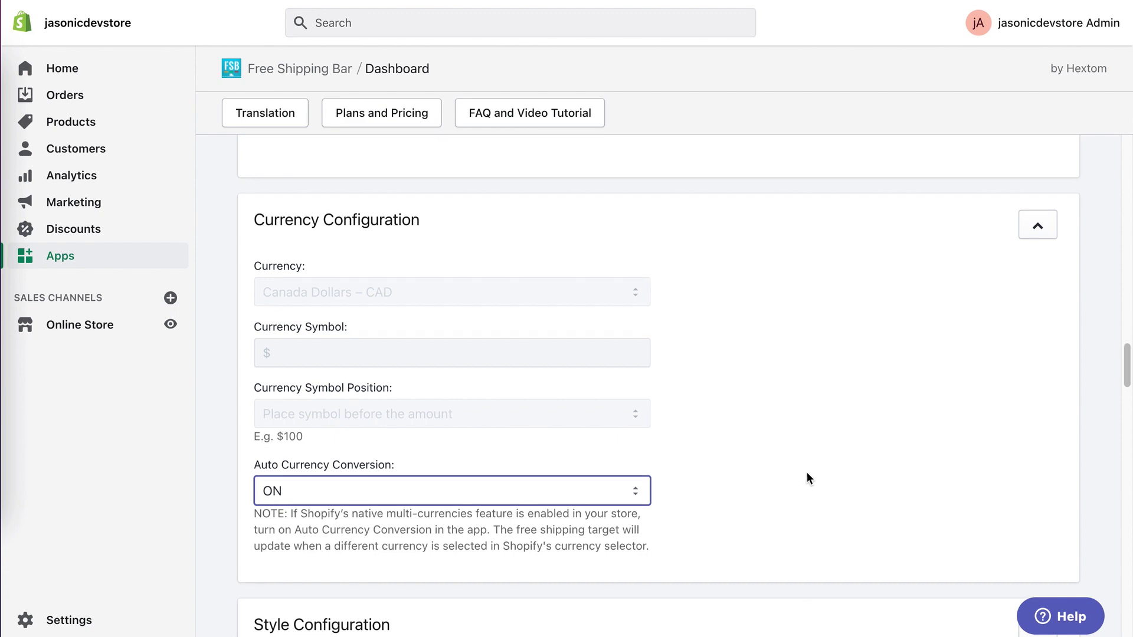
pyautogui.scroll(-20, 806, 472)
pyautogui.click(1038, 454)
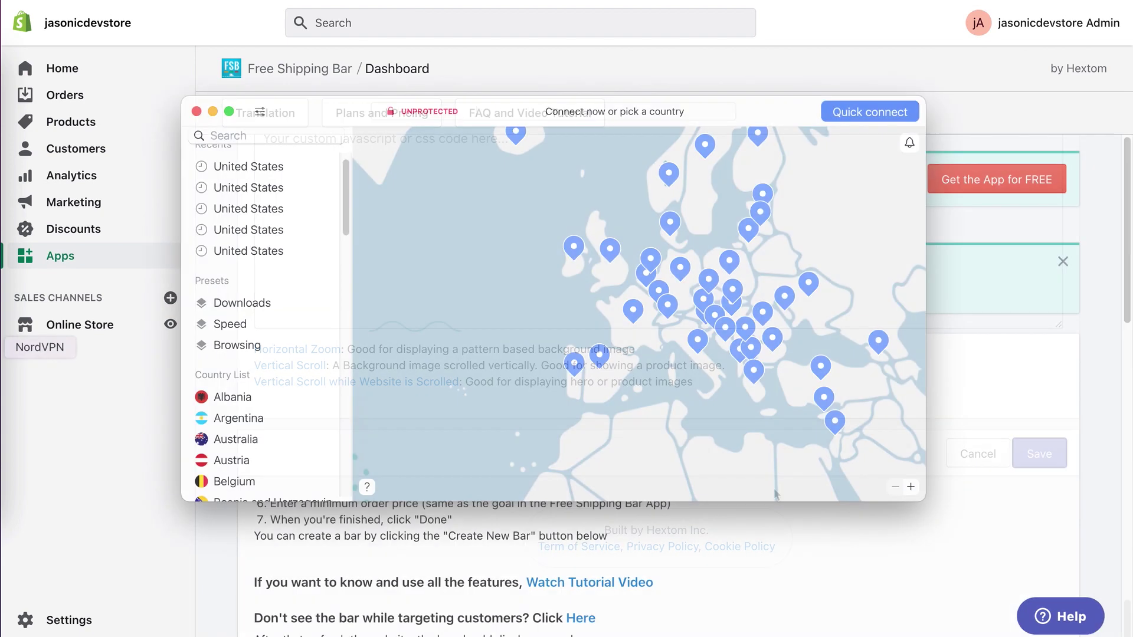
# Connect NordVPN to France to view the worldwide bar in euros (71.65 €).
pyautogui.click(634, 311)
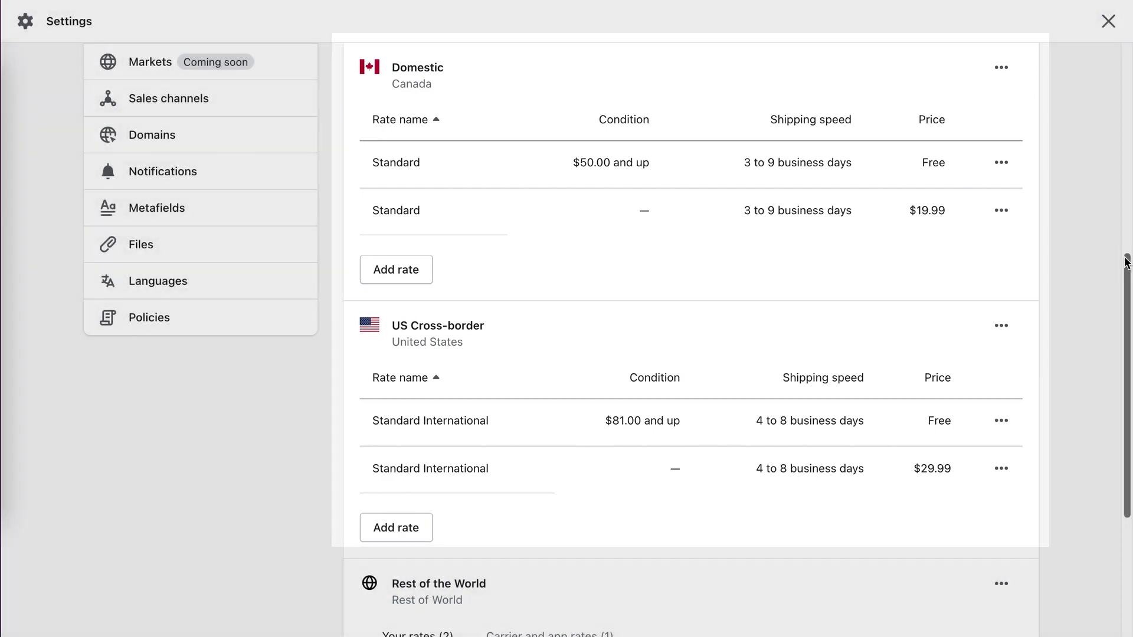
pyautogui.scroll(-5, 1129, 254)
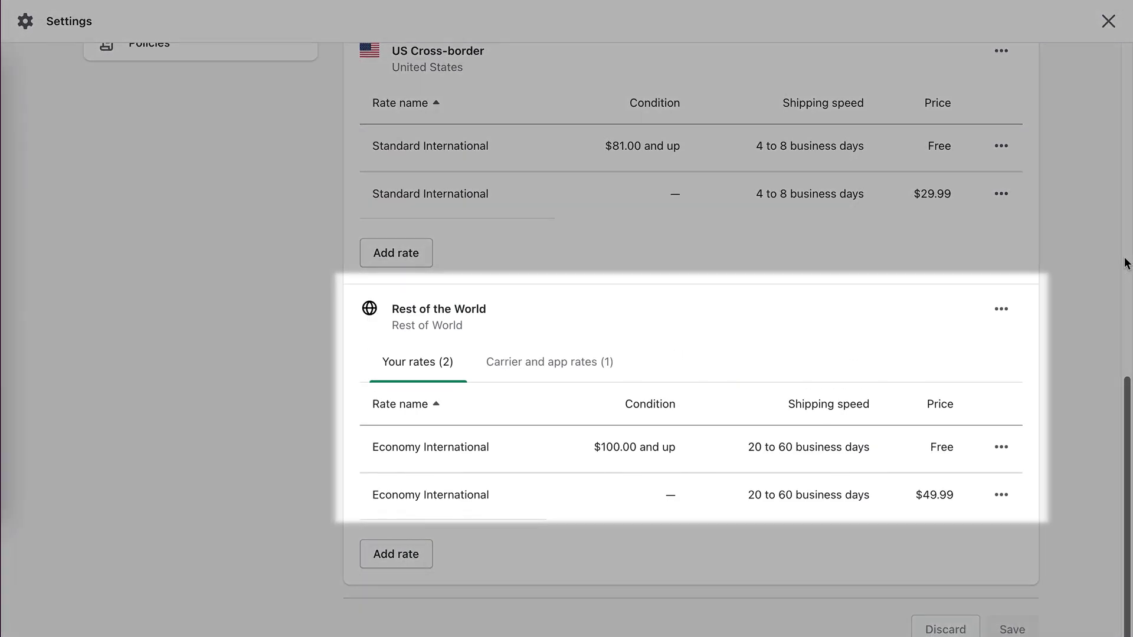